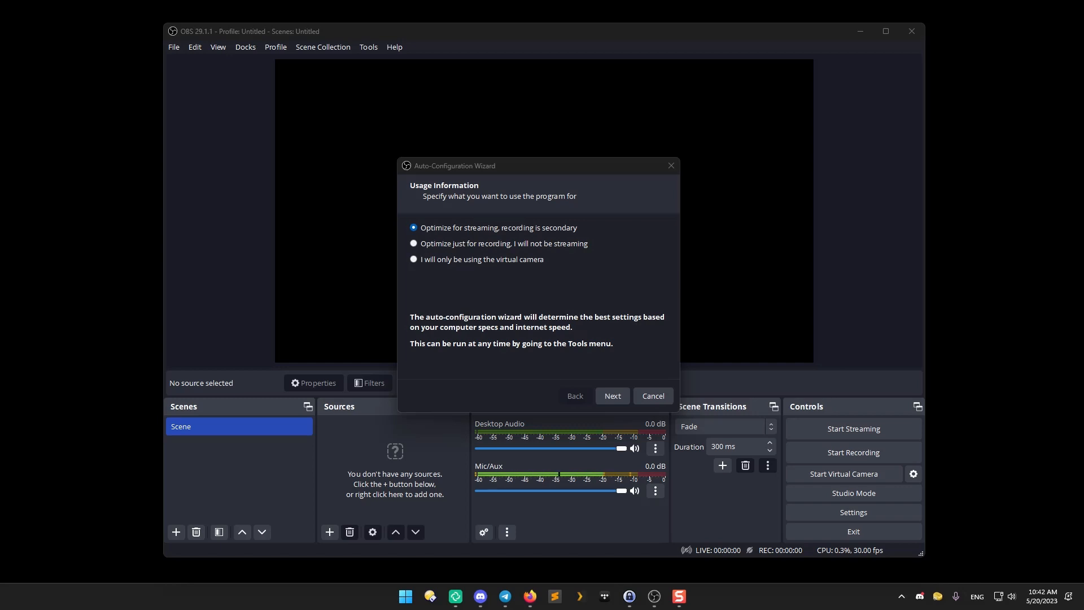
Step: Dismiss and relaunch the Auto-Configuration Wizard, accepting the option to optimize for streaming with recording secondary
click(653, 394)
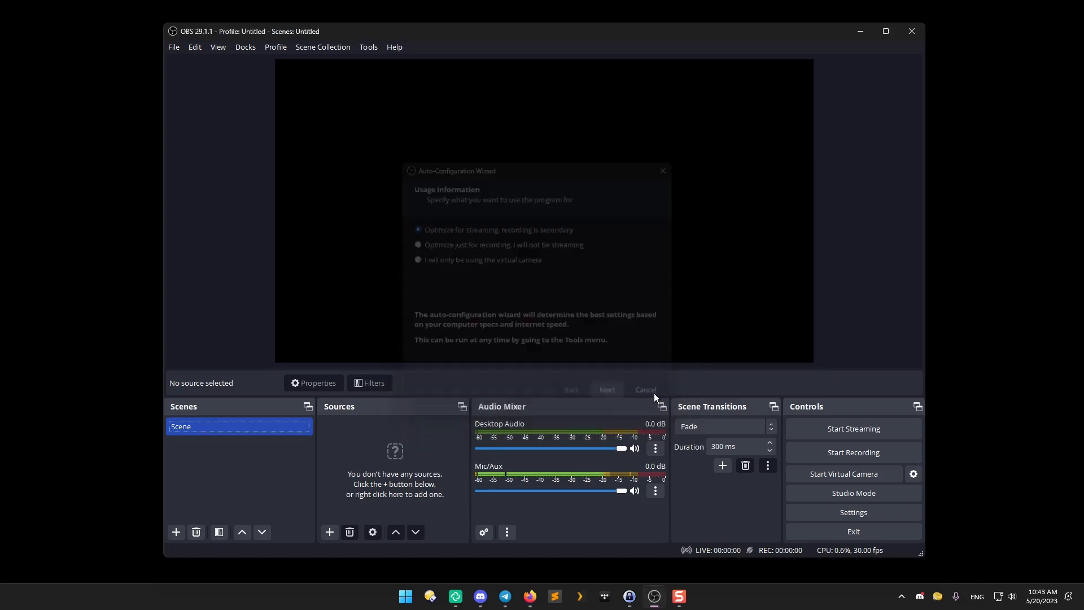
click(363, 51)
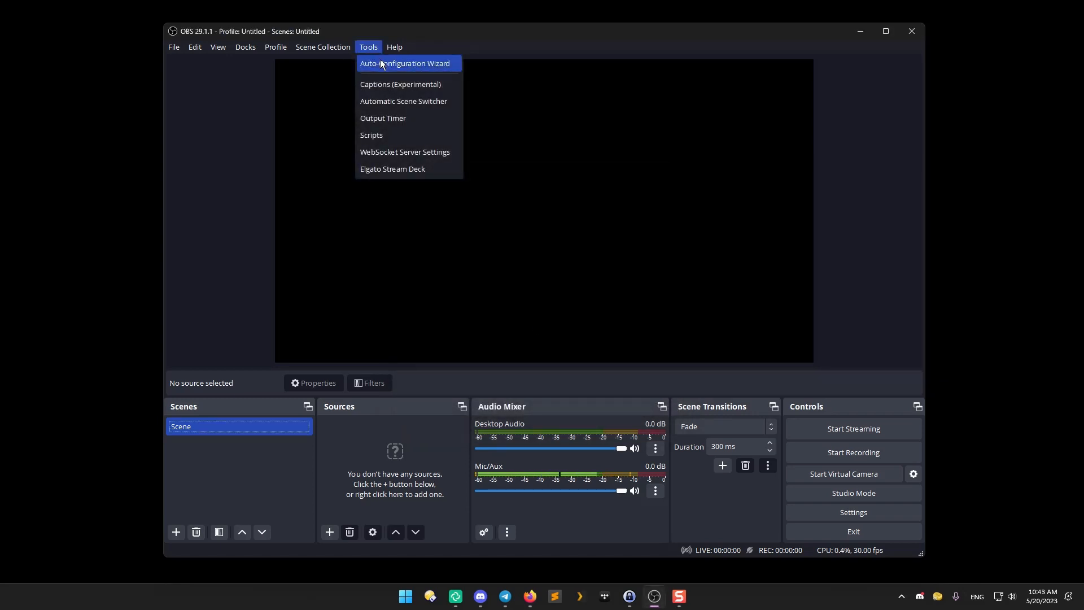
click(381, 64)
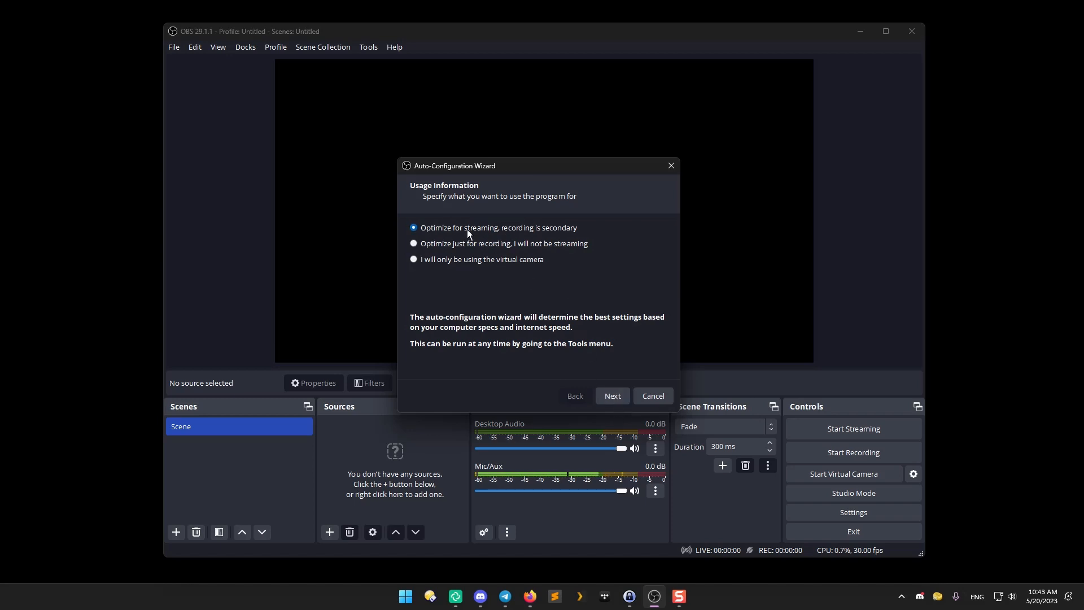
click(614, 395)
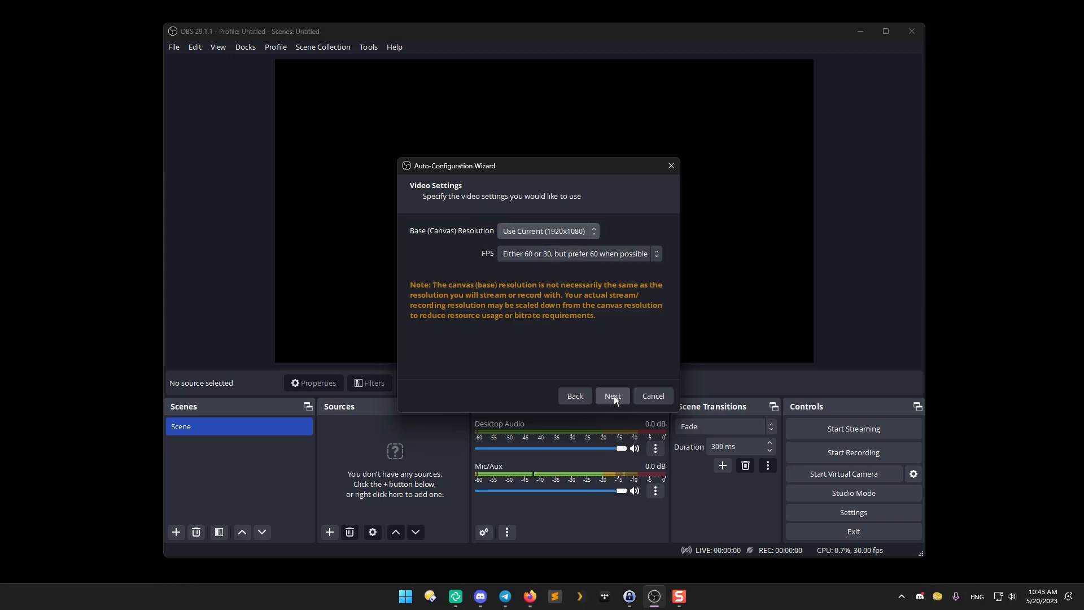
Step: Set the wizard's base canvas resolution to Display 1 (1920x1080) and the FPS to 60, continuing to the stream information
click(592, 234)
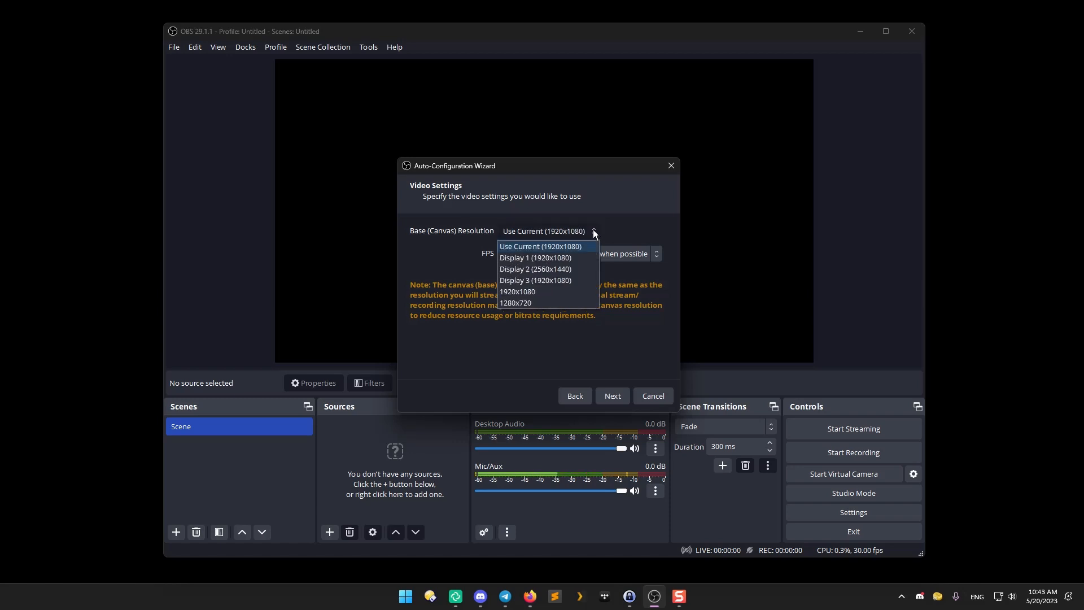
click(593, 231)
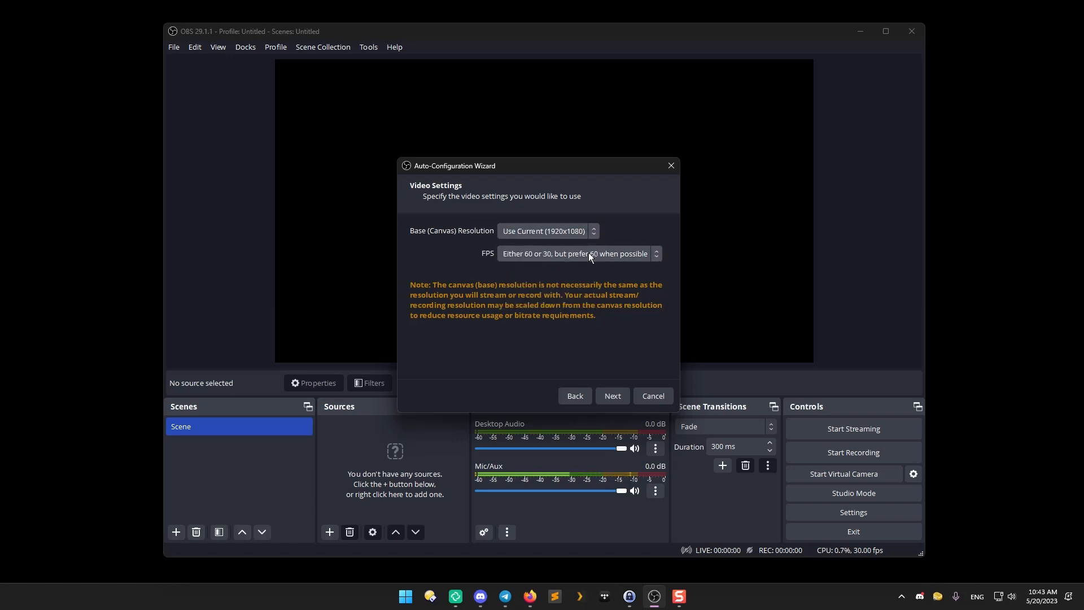
click(588, 252)
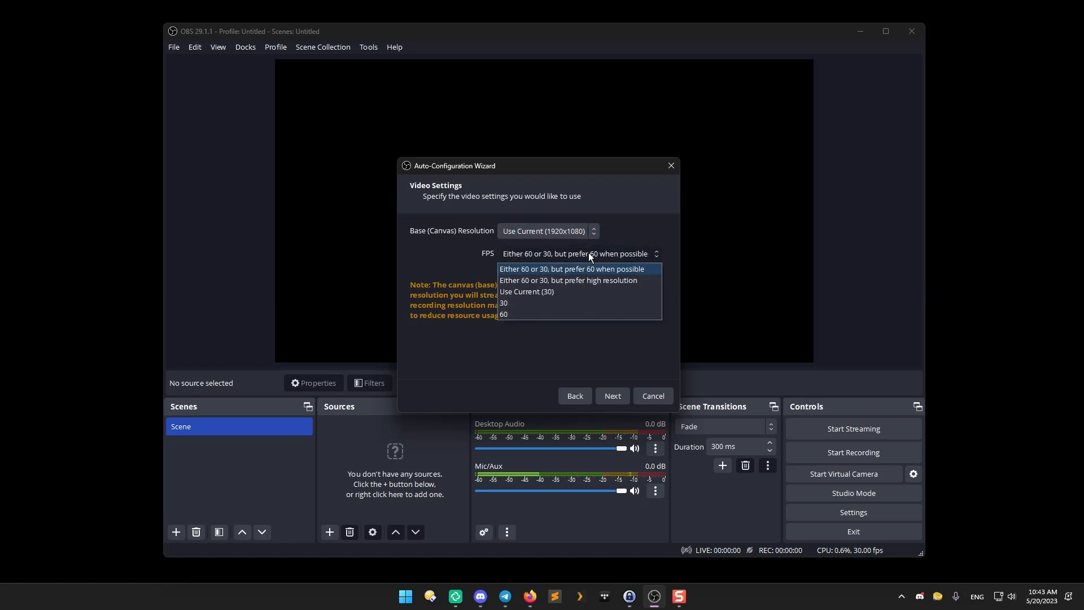
click(588, 252)
click(593, 229)
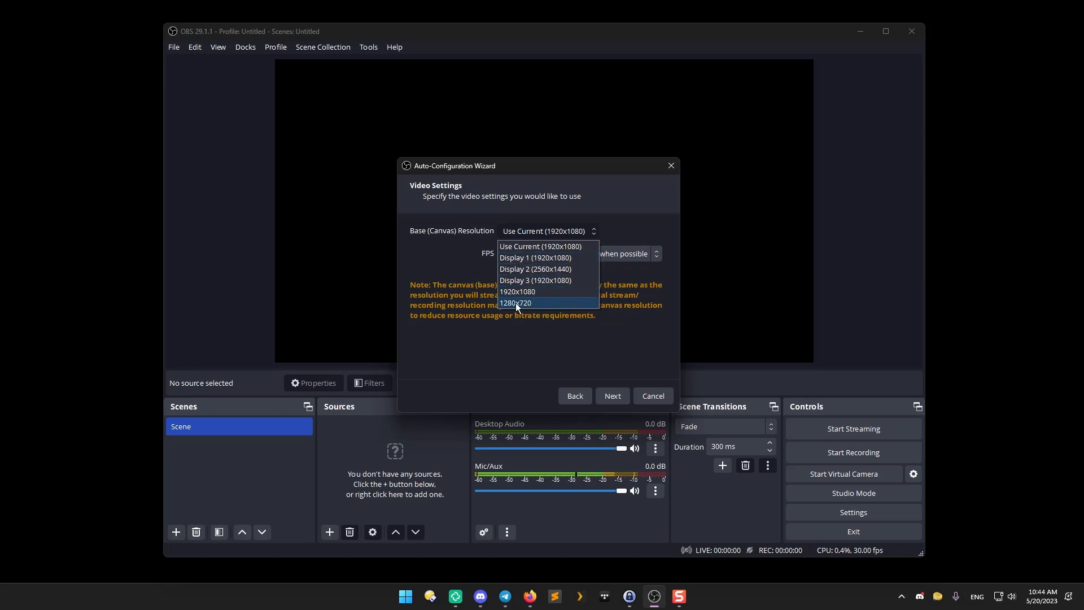
click(569, 258)
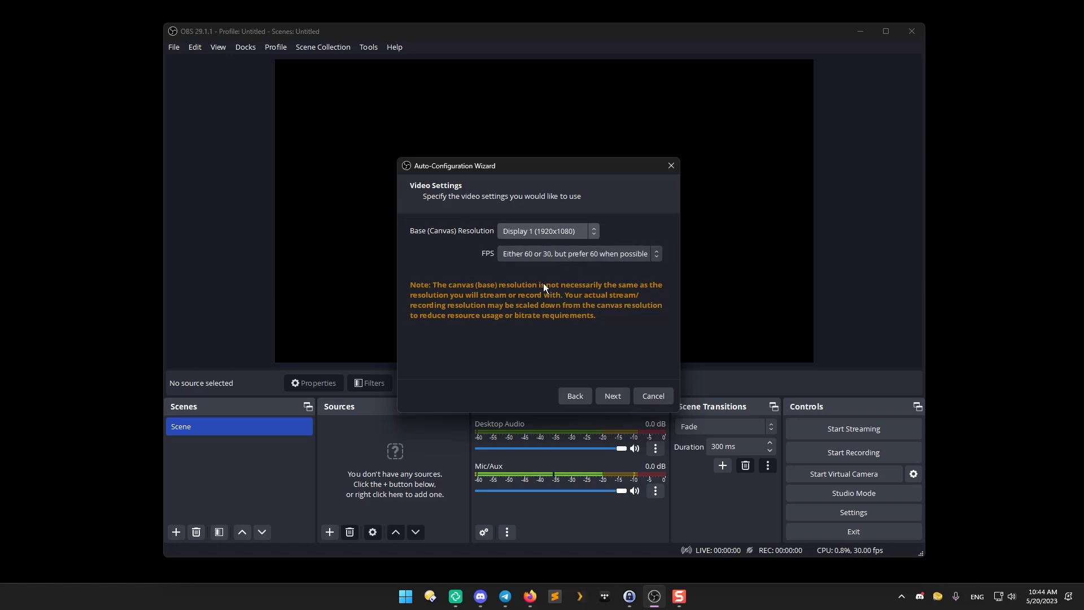
click(636, 254)
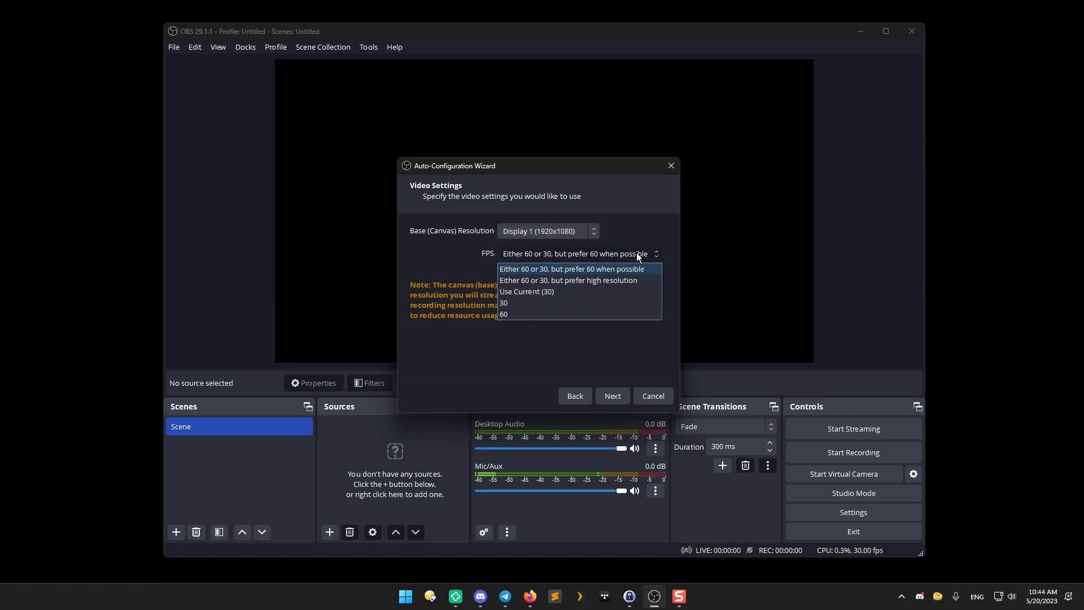
click(510, 314)
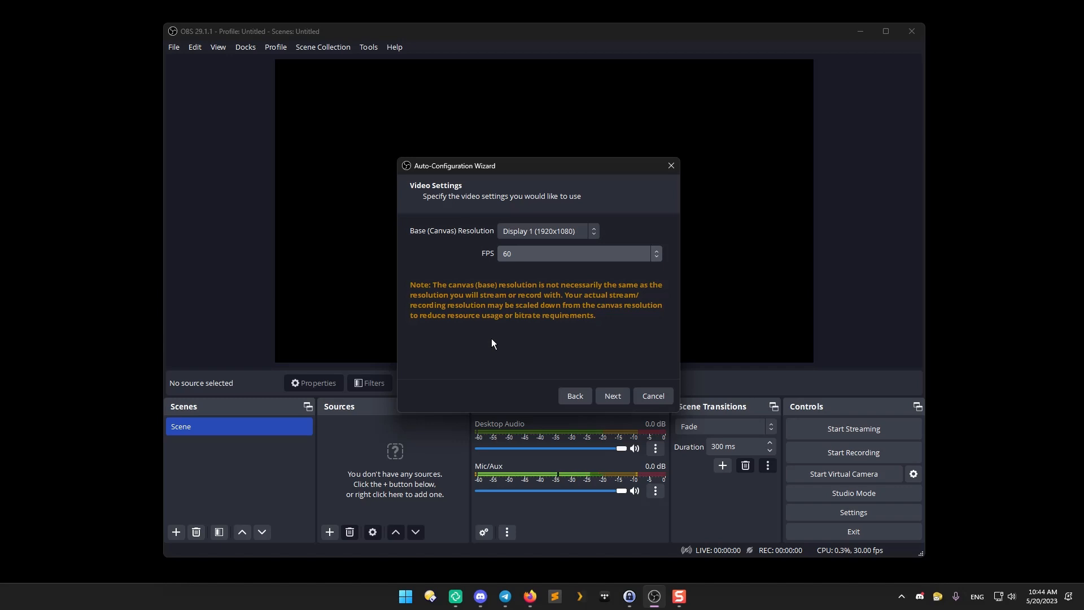
click(598, 398)
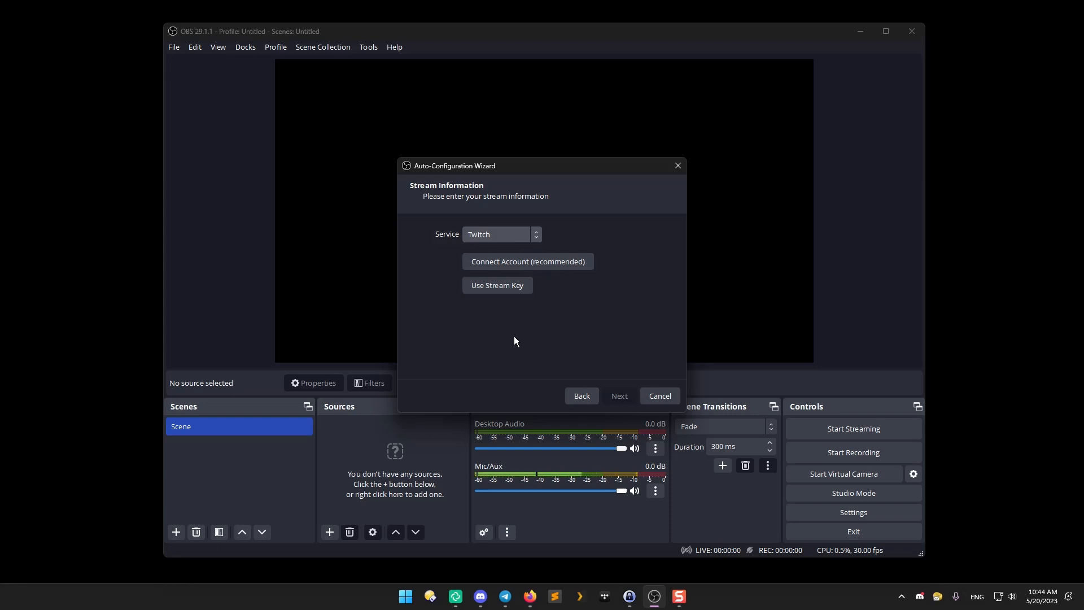
click(514, 237)
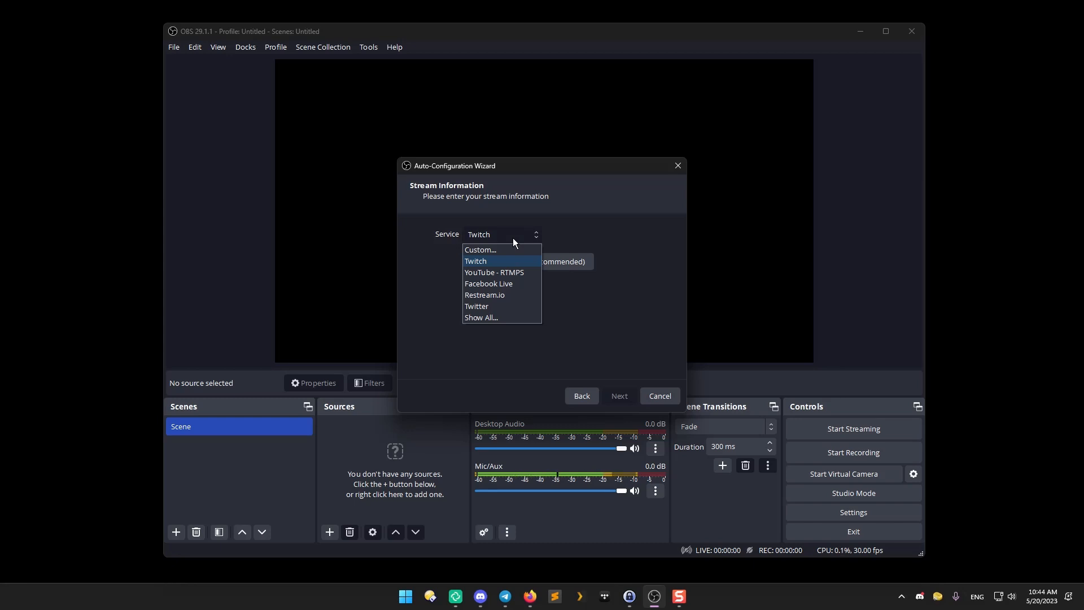
click(514, 233)
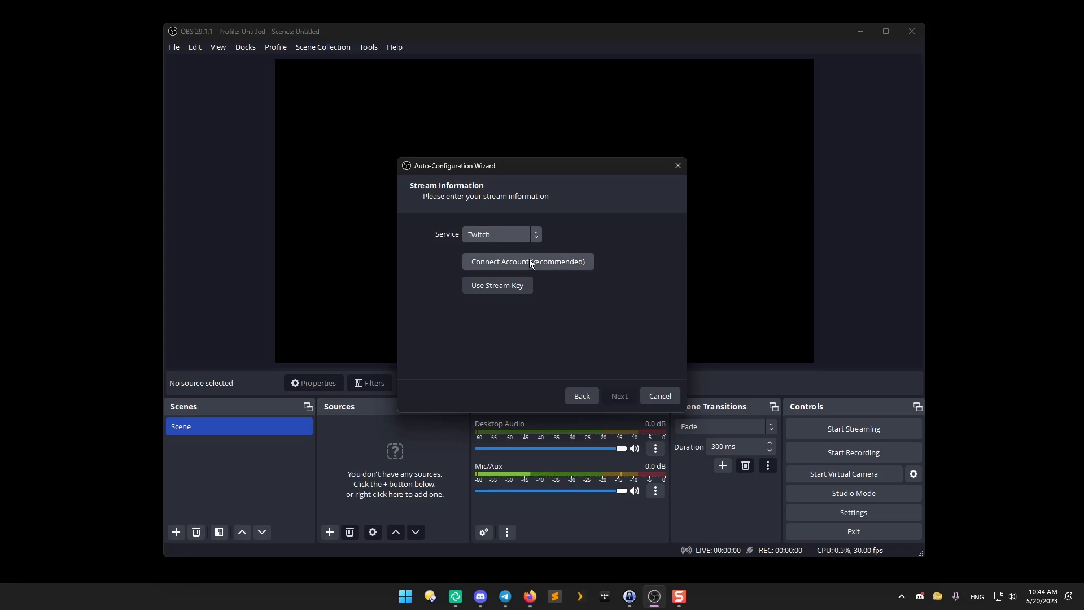
click(482, 285)
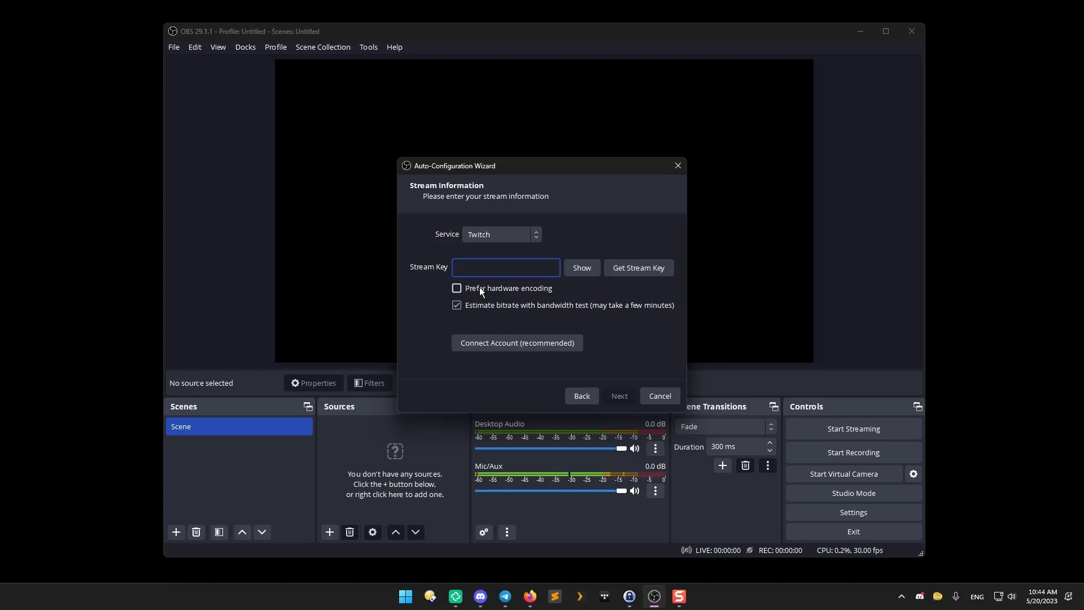
click(575, 397)
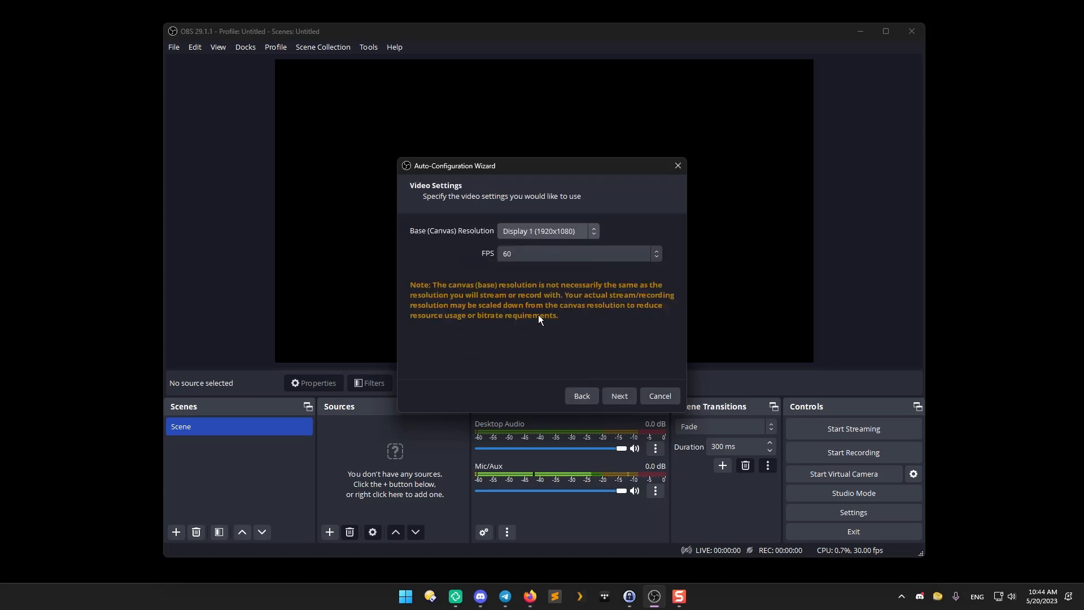
click(619, 396)
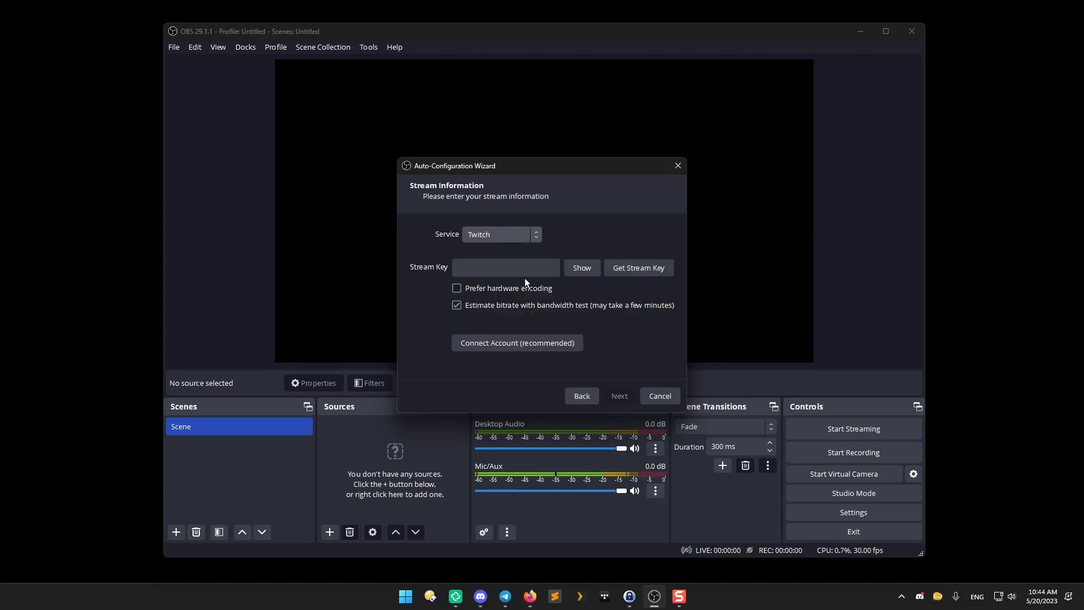
Step: Connect the Twitch account to the wizard by logging in and submitting the SMS verification code
click(526, 348)
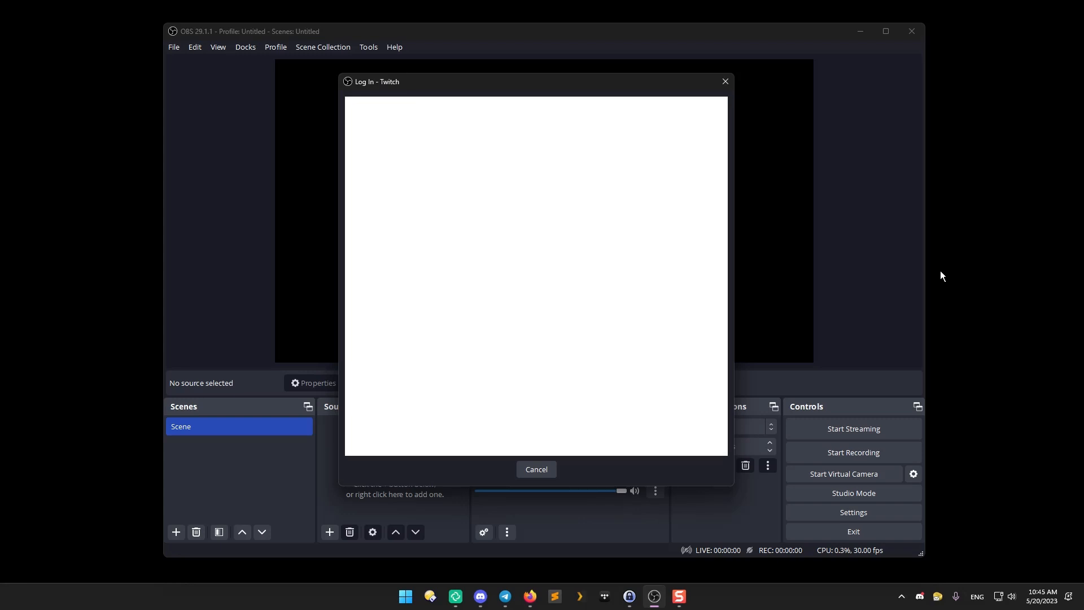
click(533, 463)
click(545, 343)
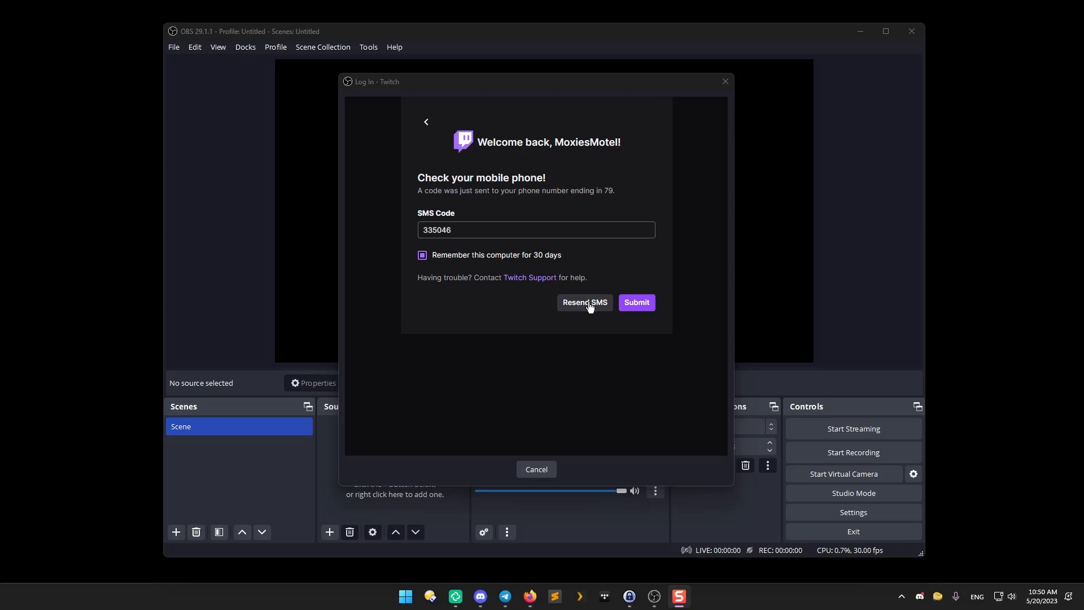
click(636, 302)
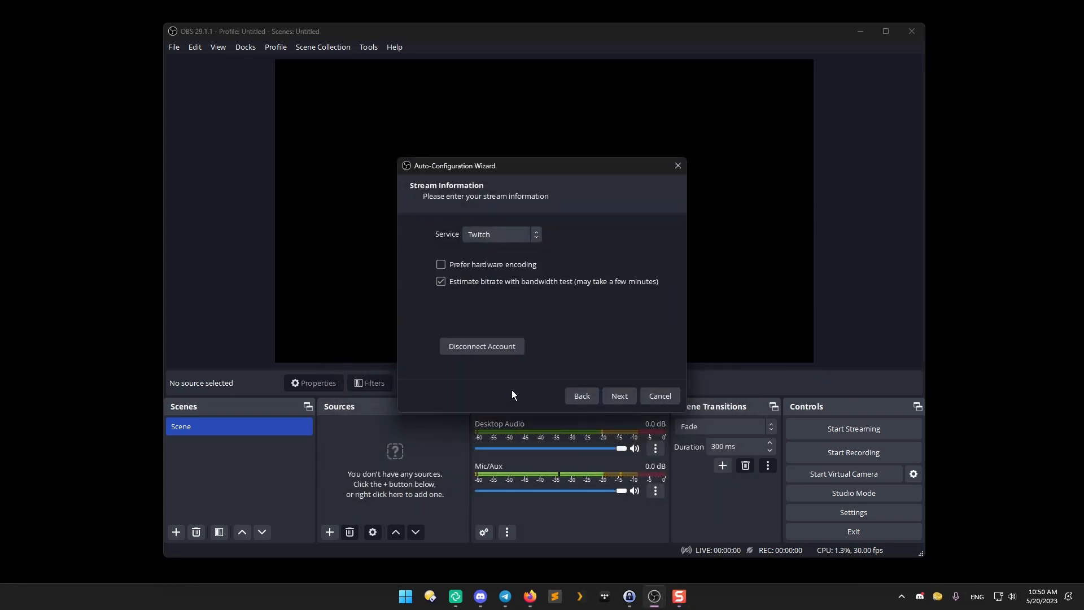
Step: Enable Prefer hardware encoding, run the bandwidth test, and apply the settings recommended by the wizard
click(441, 264)
click(615, 394)
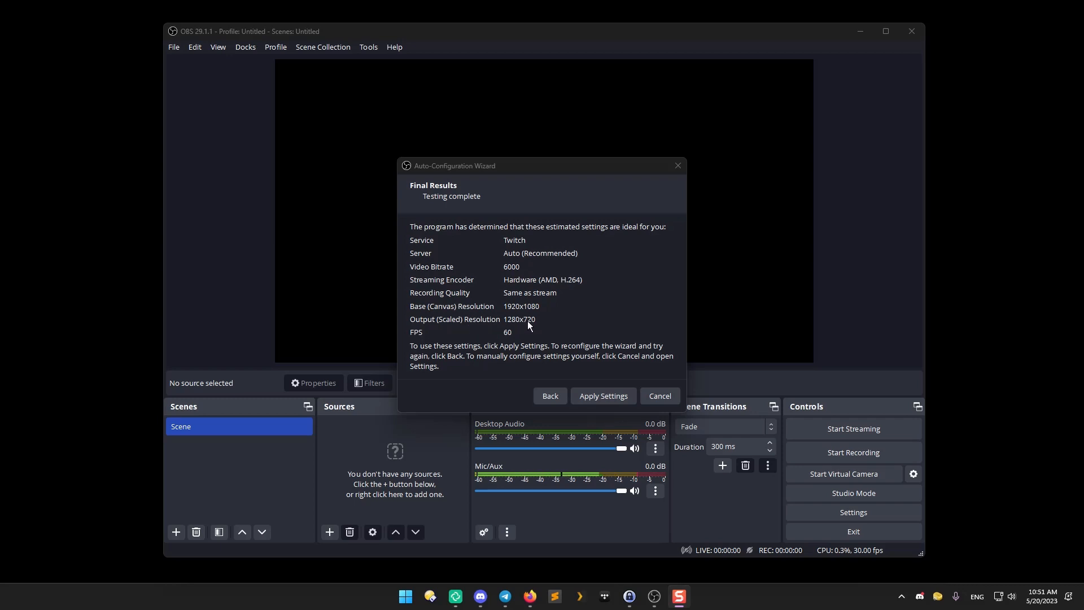
click(602, 394)
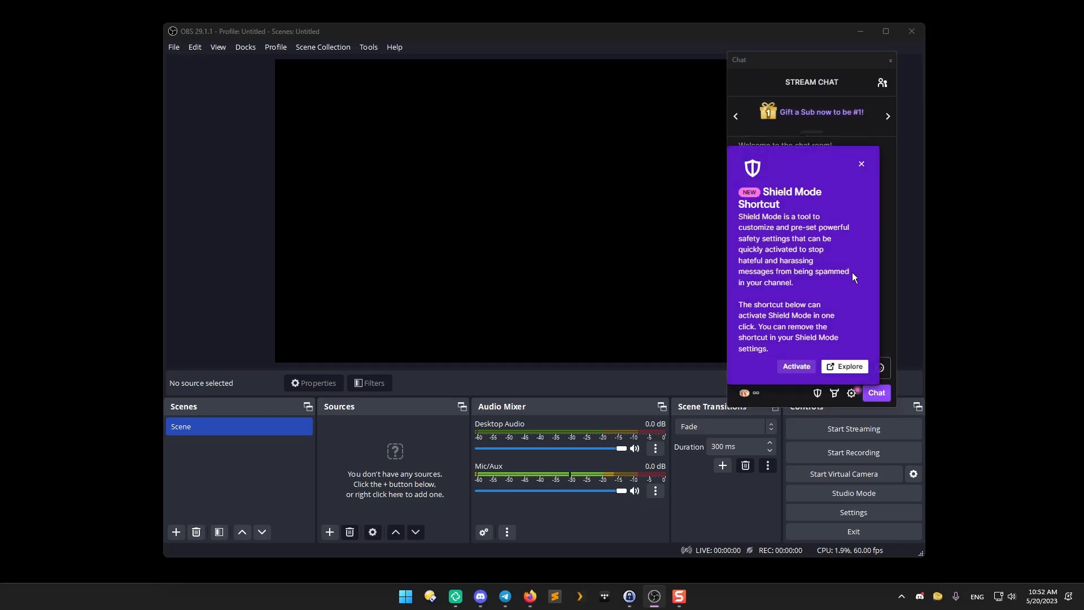
Step: Dismiss the Shield Mode notice in the chat and move the floating Stream Information and Chat windows inward over the preview
click(861, 161)
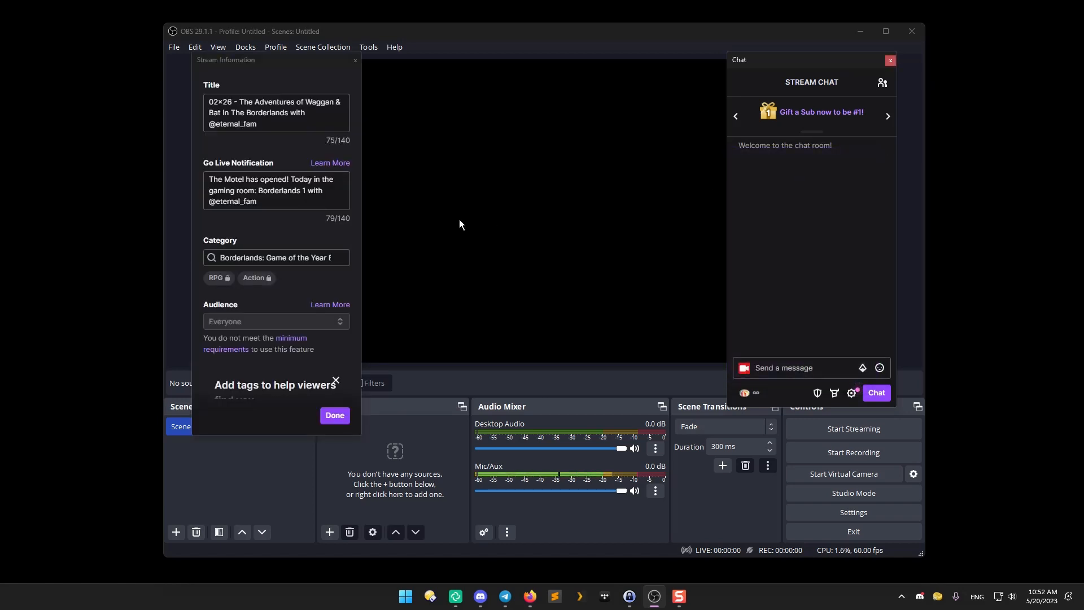
click(258, 65)
drag(257, 64, 325, 101)
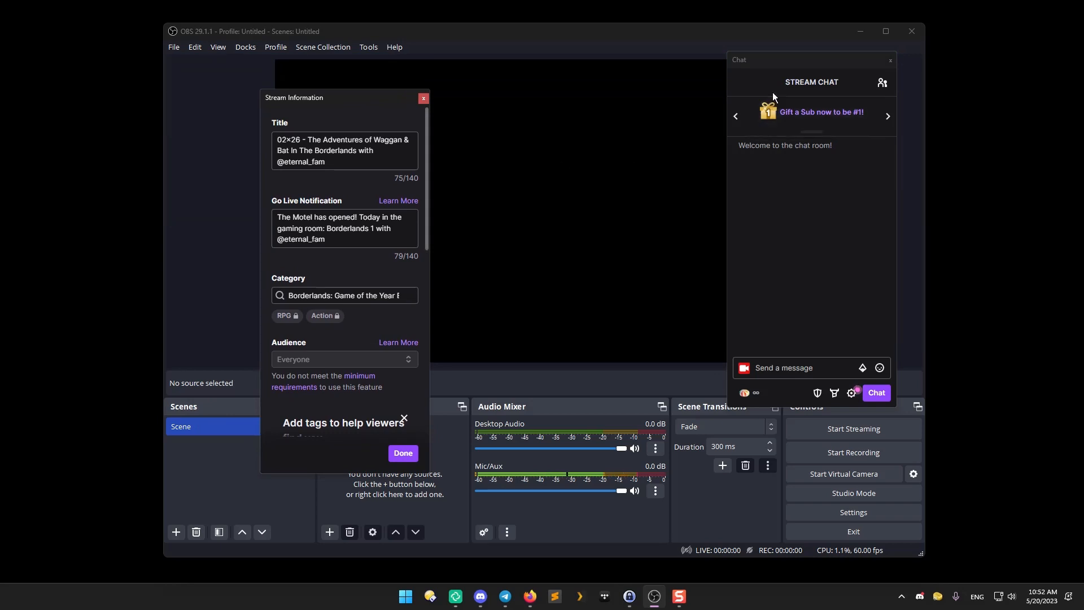
drag(772, 62, 687, 123)
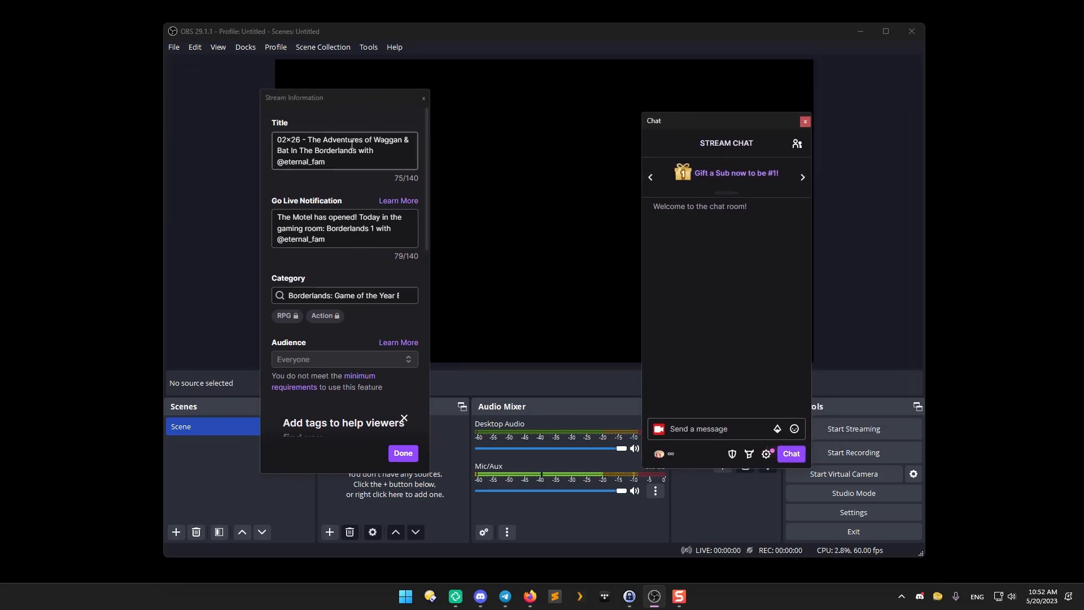
Step: Maximize the main window and dock Stream Information along the preview's left side and Chat along its right side
double_click(451, 34)
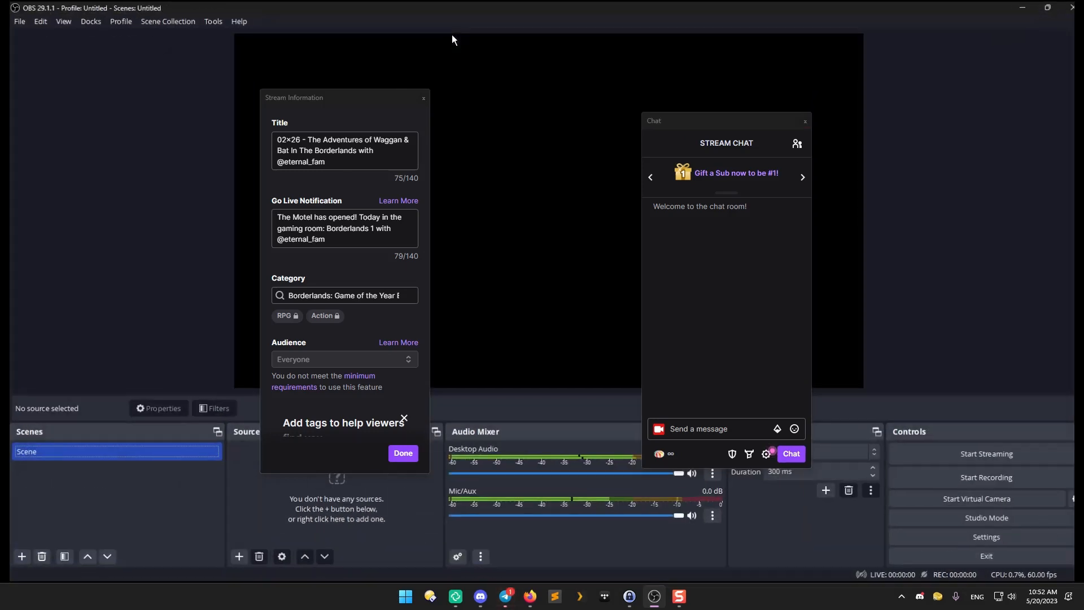
drag(324, 100, 14, 87)
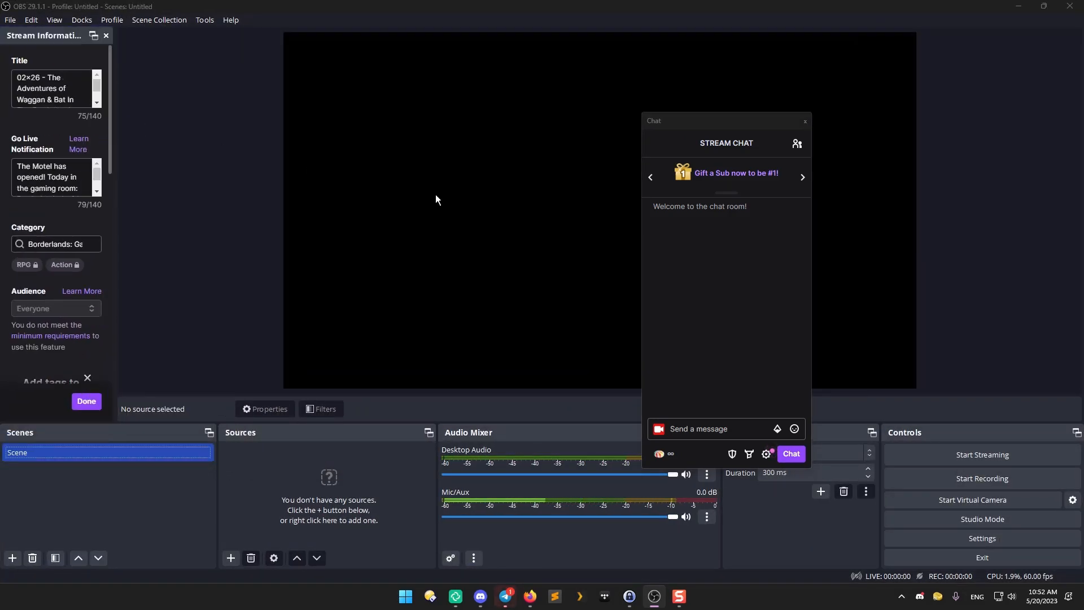
drag(704, 123, 713, 458)
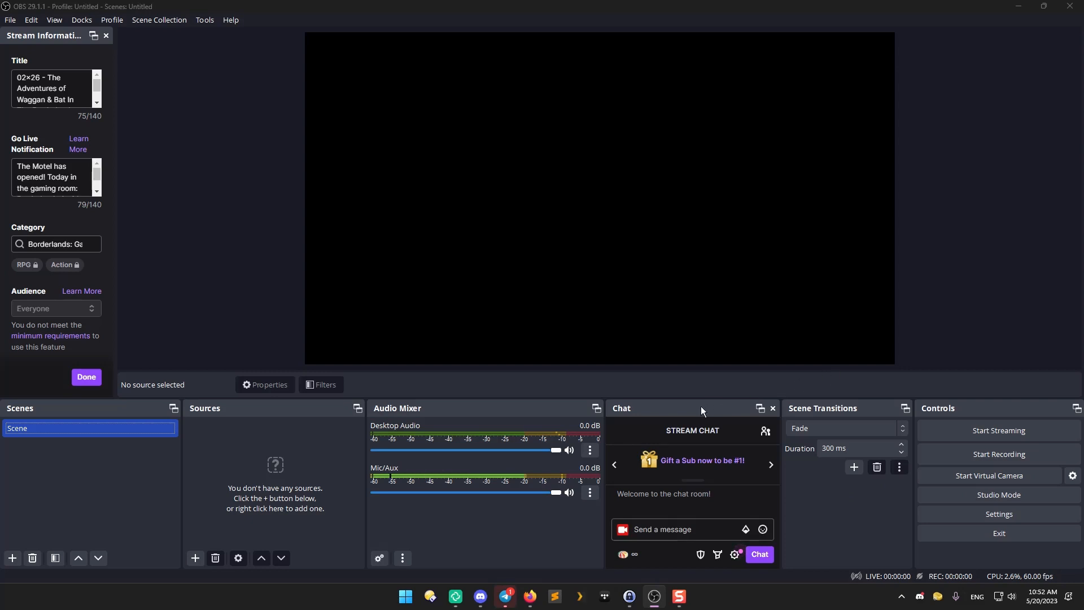
drag(700, 408, 1071, 111)
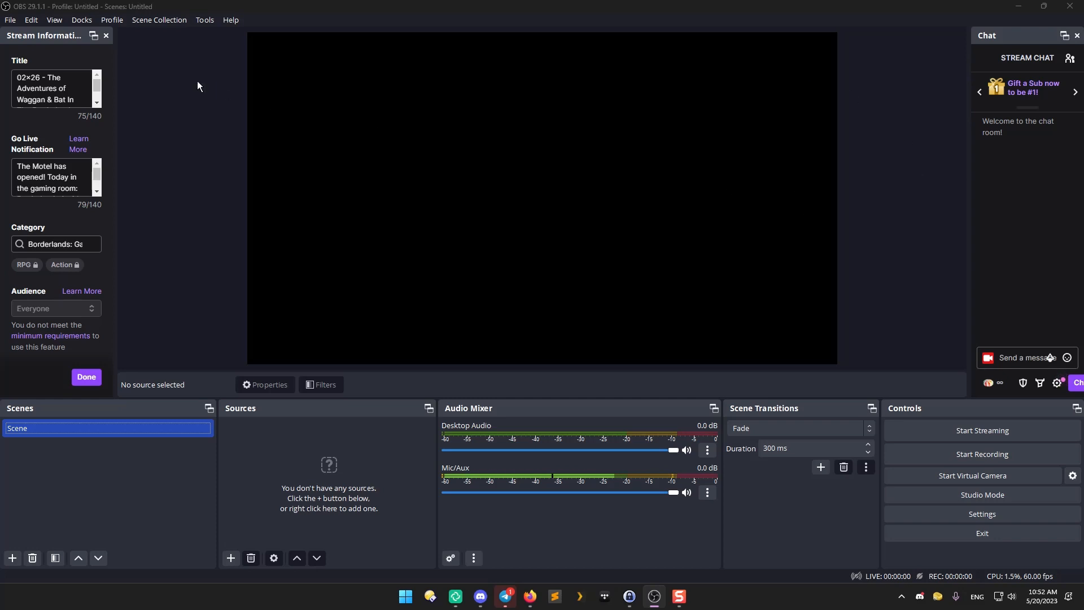
Step: In the general output settings, enable confirmation dialogs for starting streams, stopping streams and stopping recording, plus automatic recording when streaming
click(11, 20)
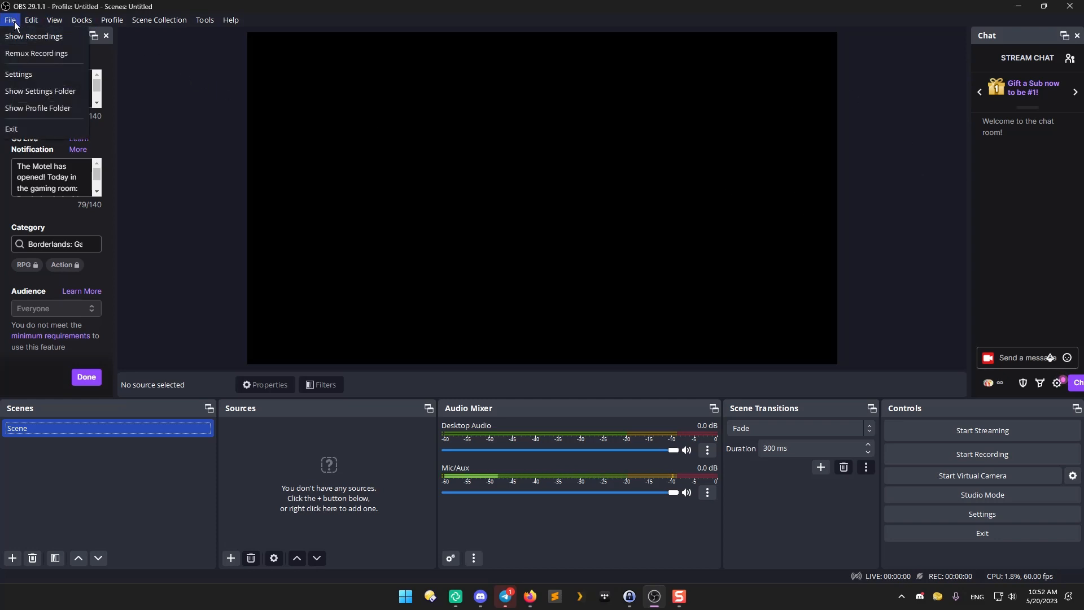
click(33, 73)
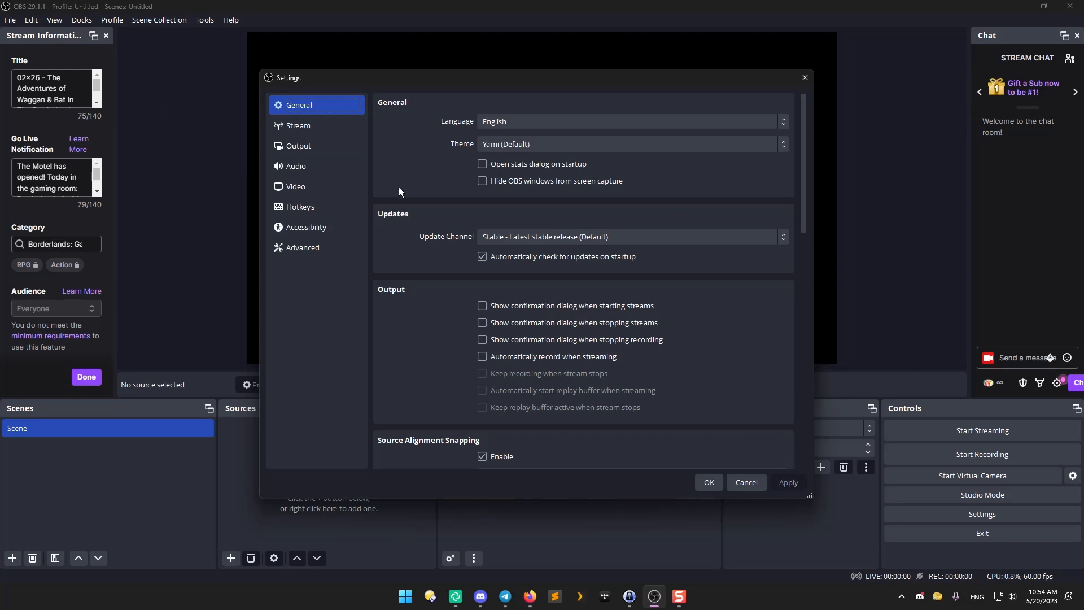
scroll(416, 285, down, 2)
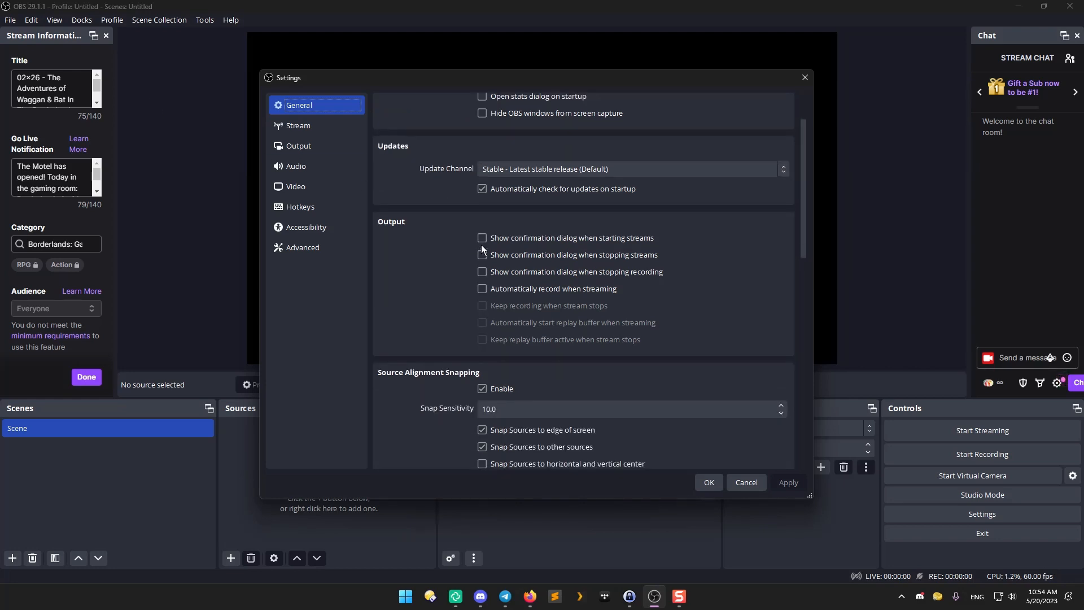
click(483, 238)
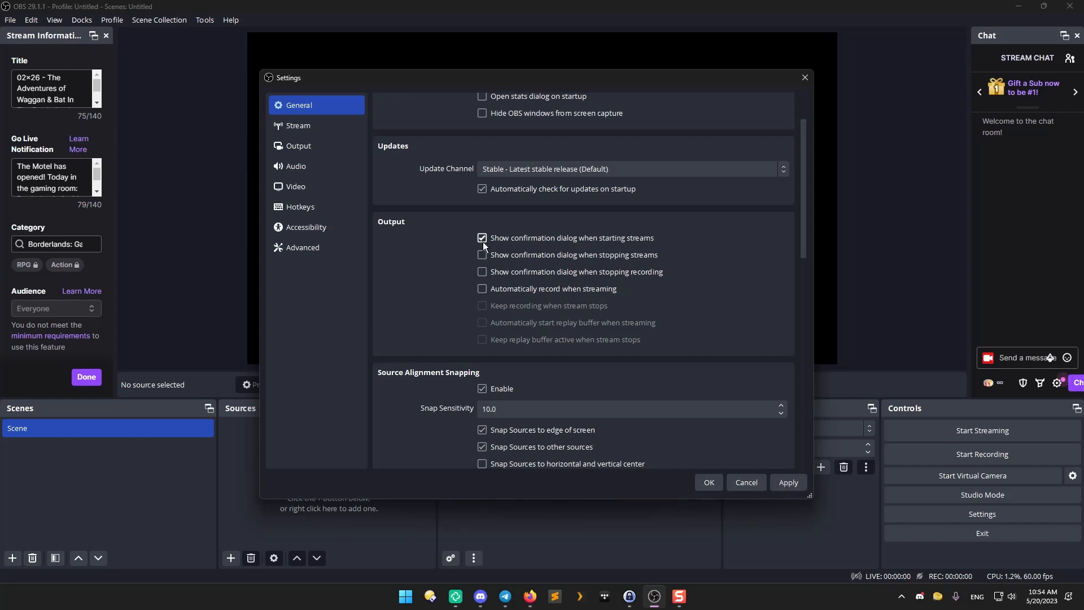
click(482, 272)
click(483, 289)
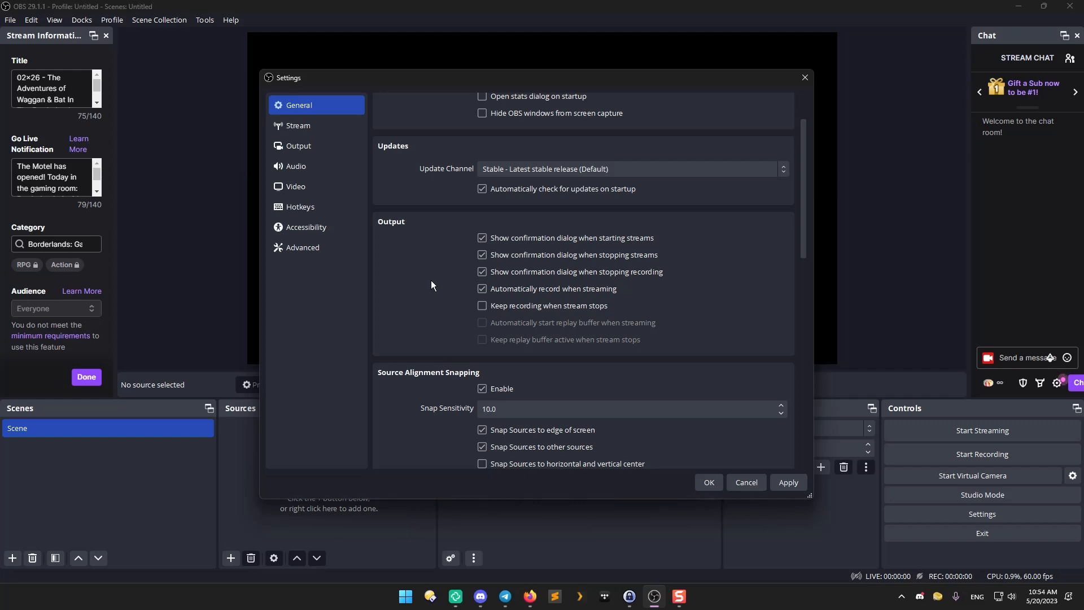
scroll(567, 261, down, 3)
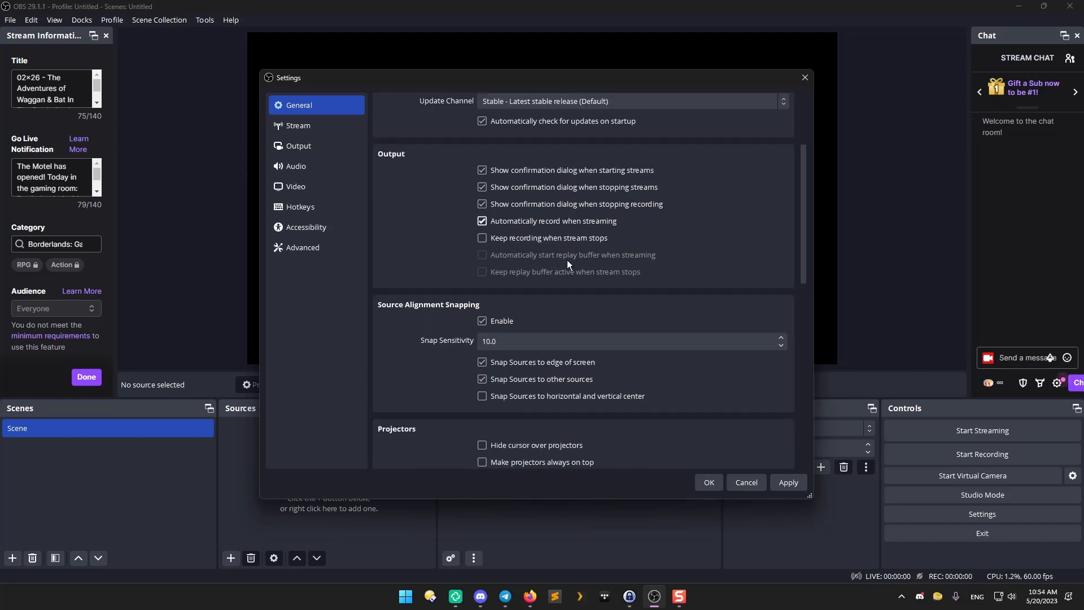
Step: Disable source alignment snapping and review the remaining general settings down to the Multiview section
scroll(567, 261, down, 2)
scroll(567, 261, down, 1)
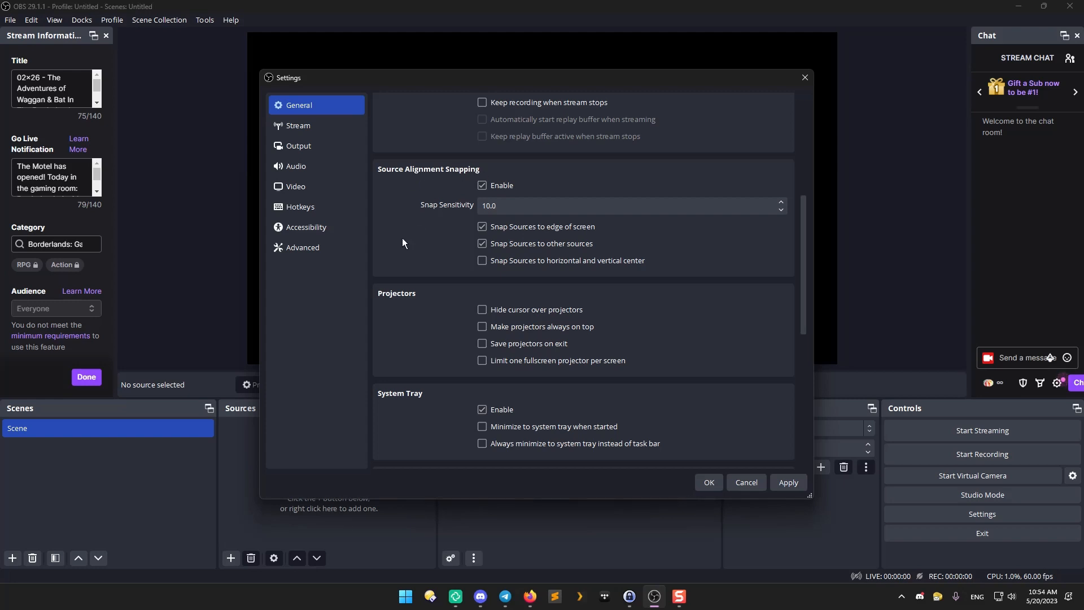
click(482, 186)
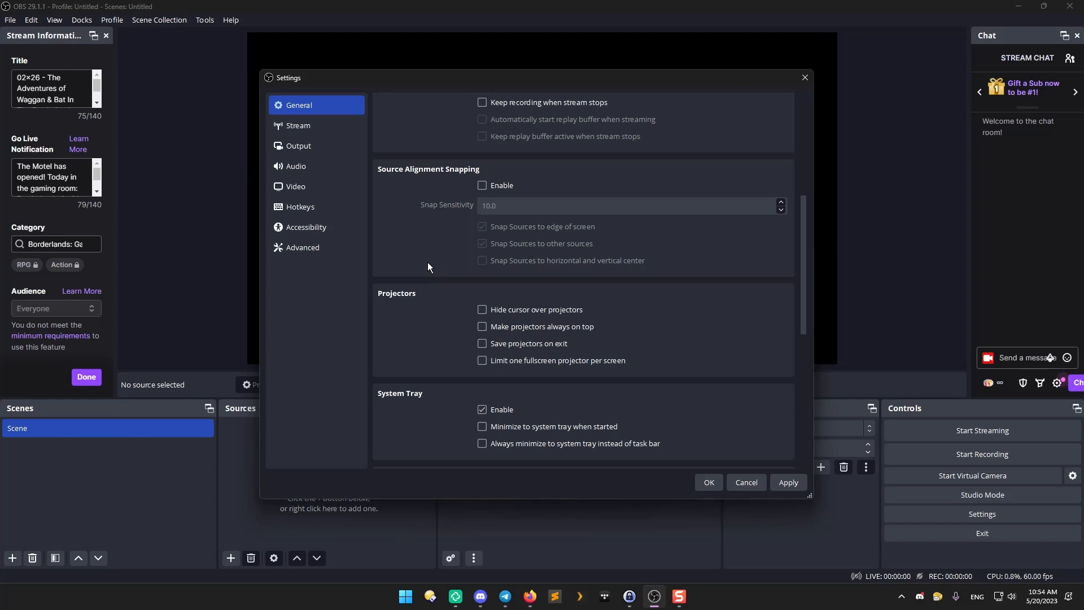
scroll(428, 263, down, 4)
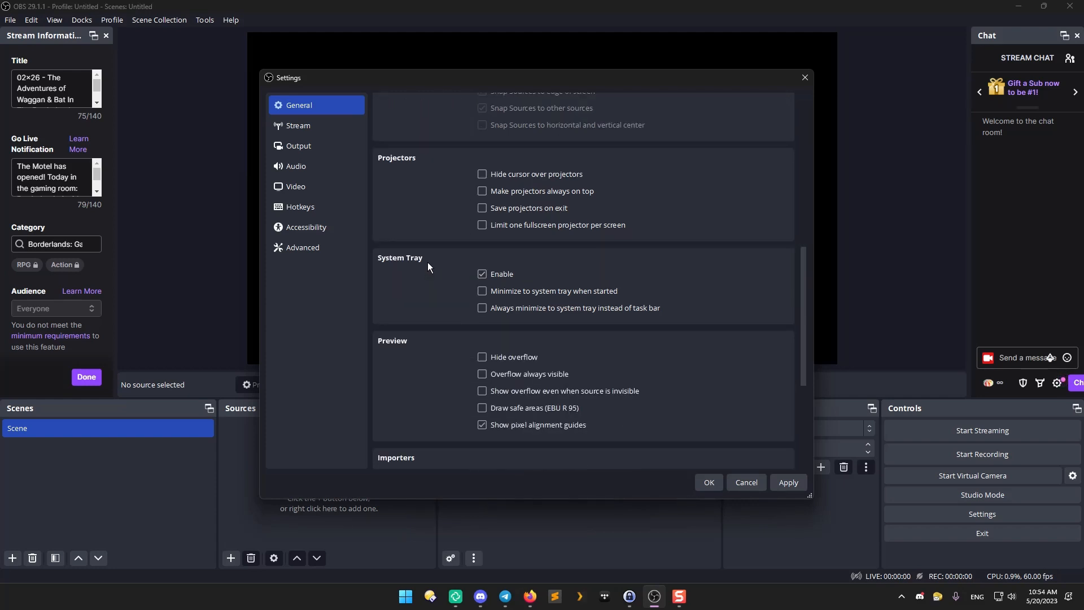
scroll(428, 263, down, 2)
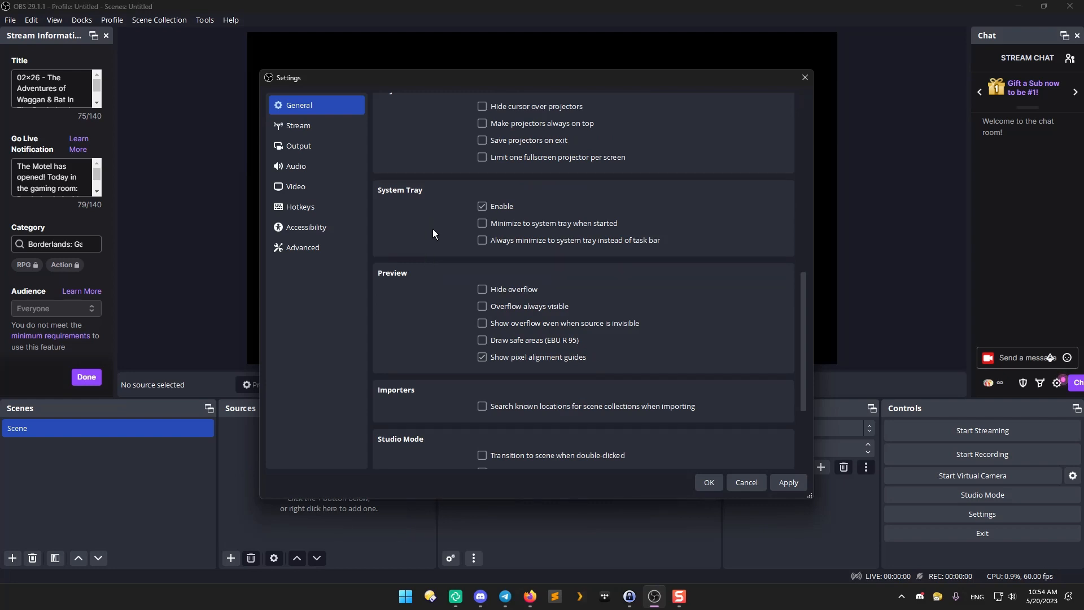
scroll(436, 313, down, 1)
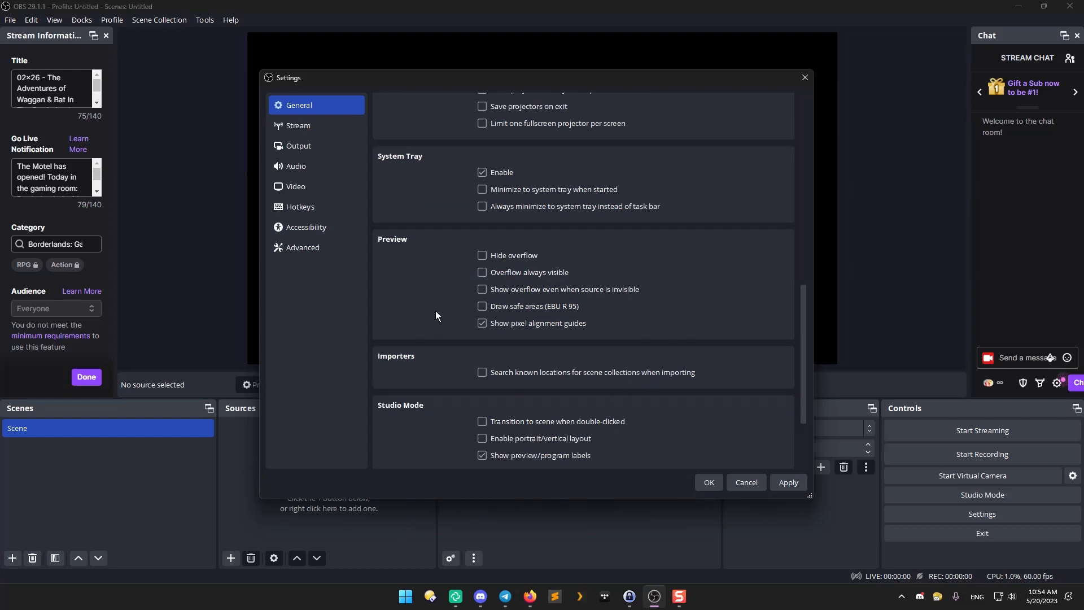
scroll(435, 314, down, 2)
scroll(436, 314, down, 2)
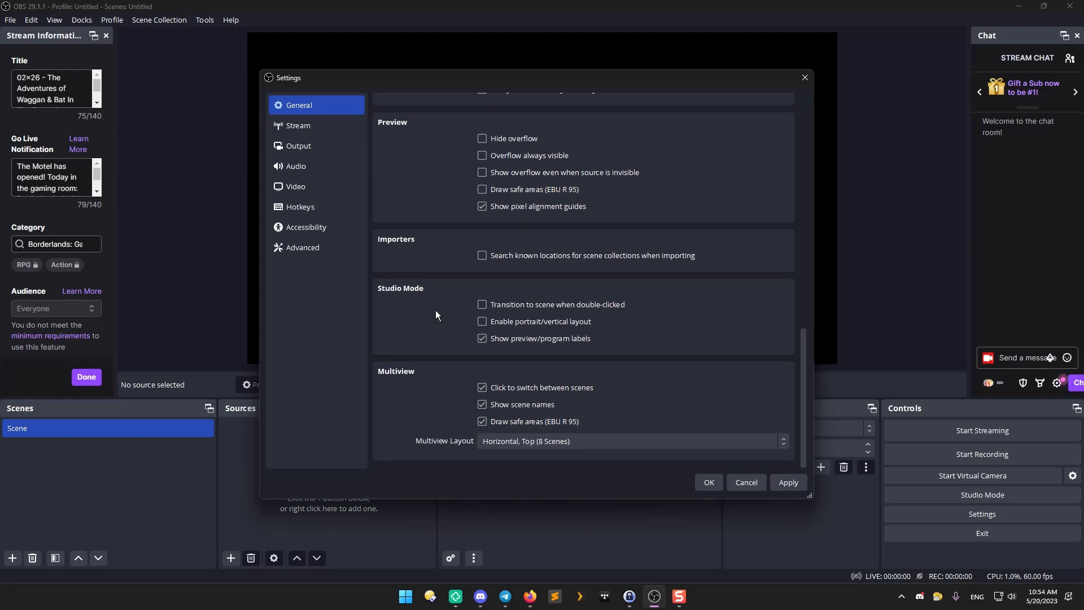
Step: In the stream settings, set the Twitch server to US Central: Denver, CO (52)
click(307, 129)
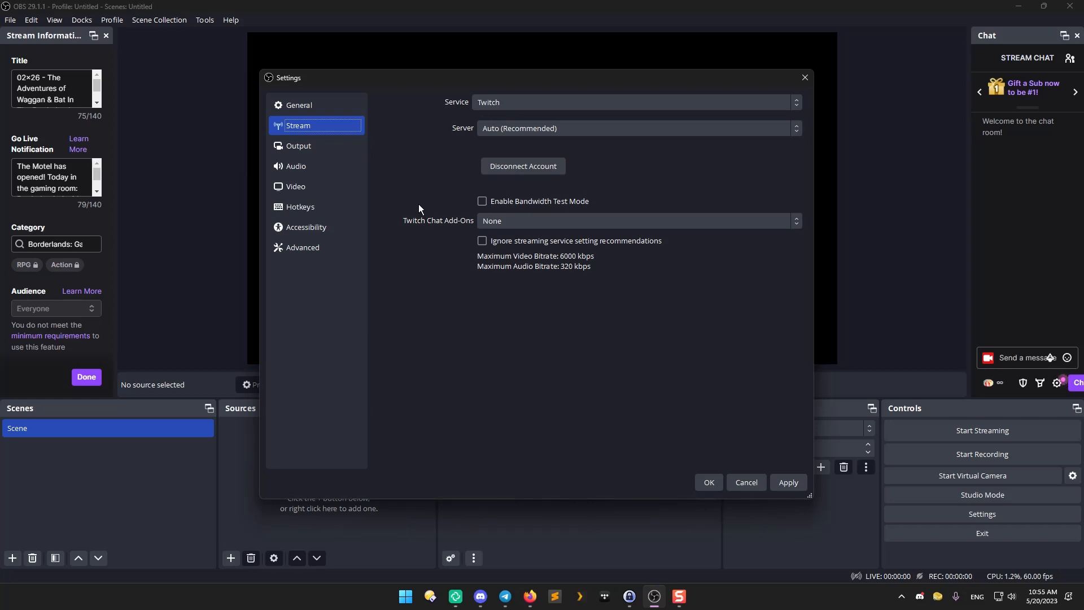
click(643, 128)
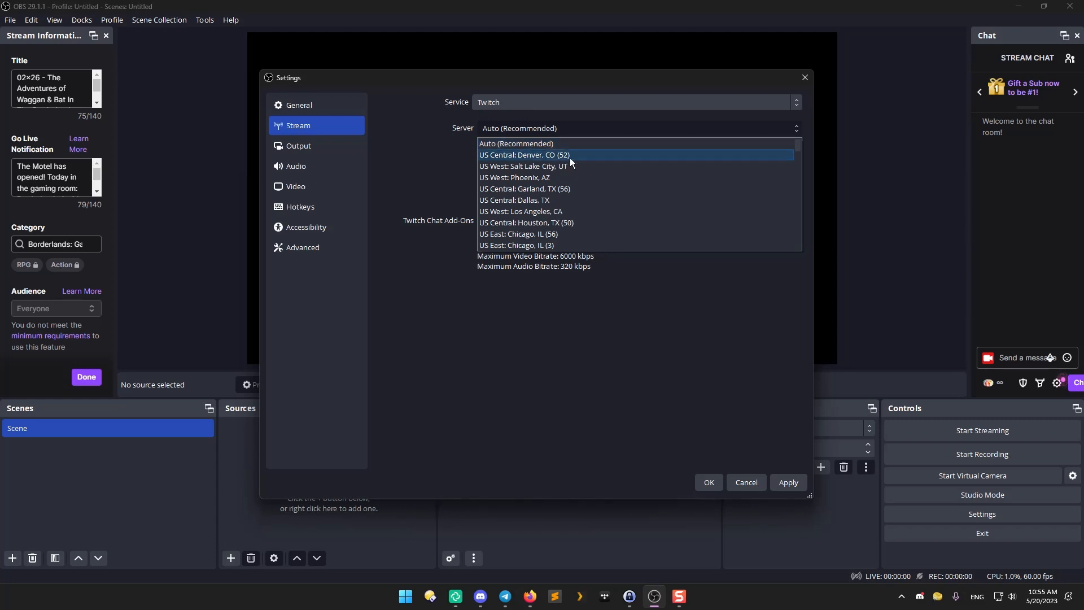
click(527, 156)
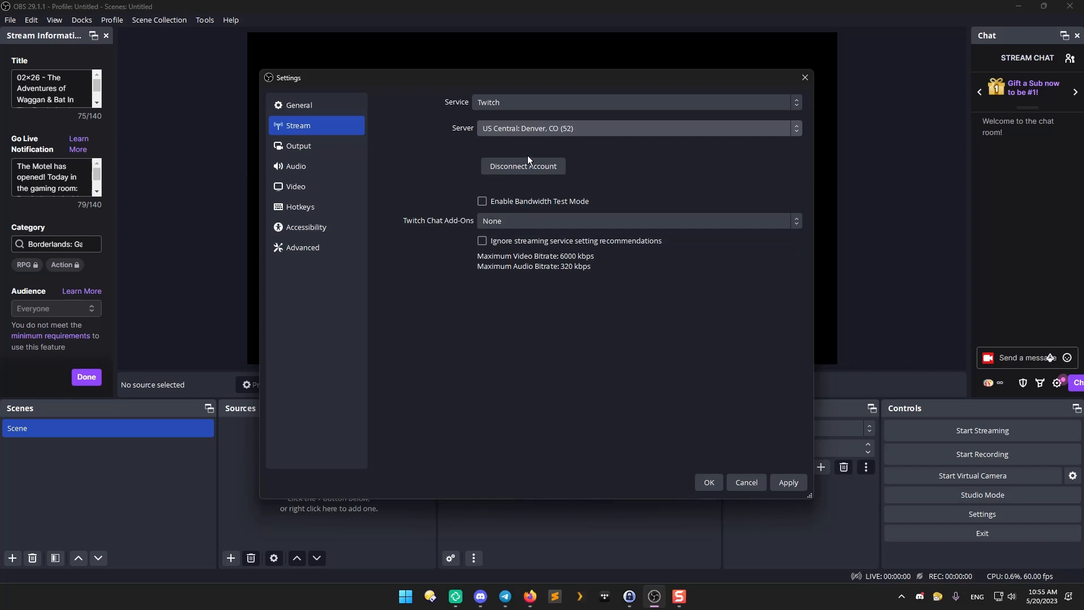
click(576, 125)
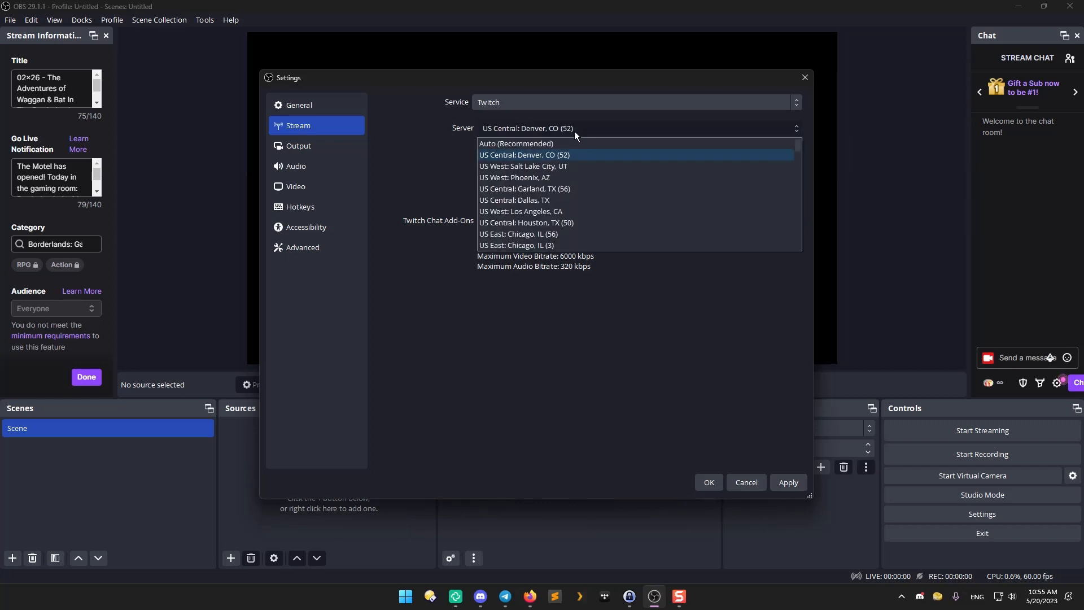
click(545, 146)
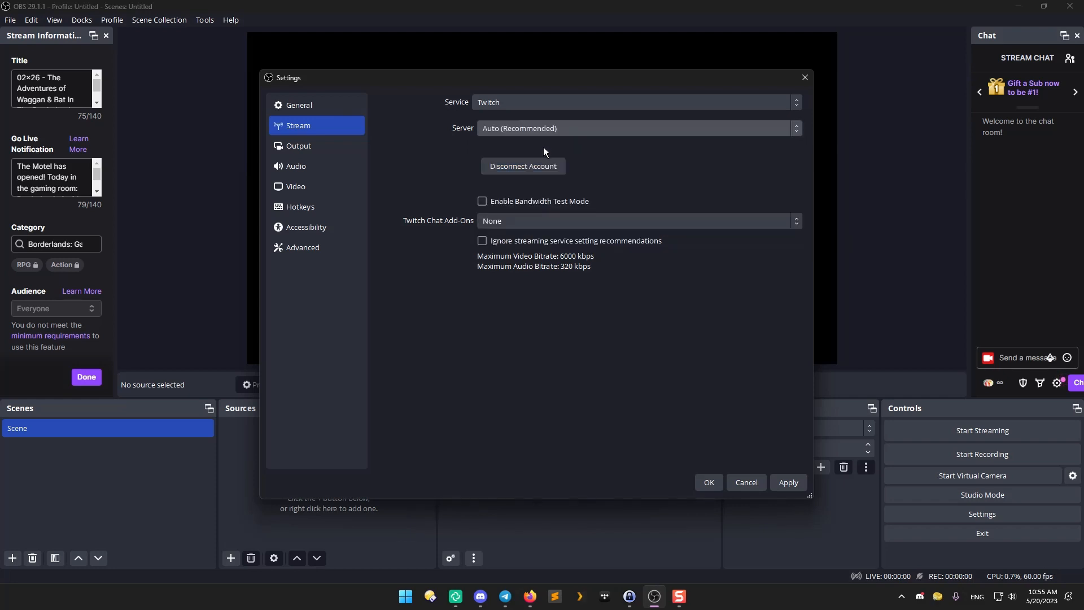
click(593, 132)
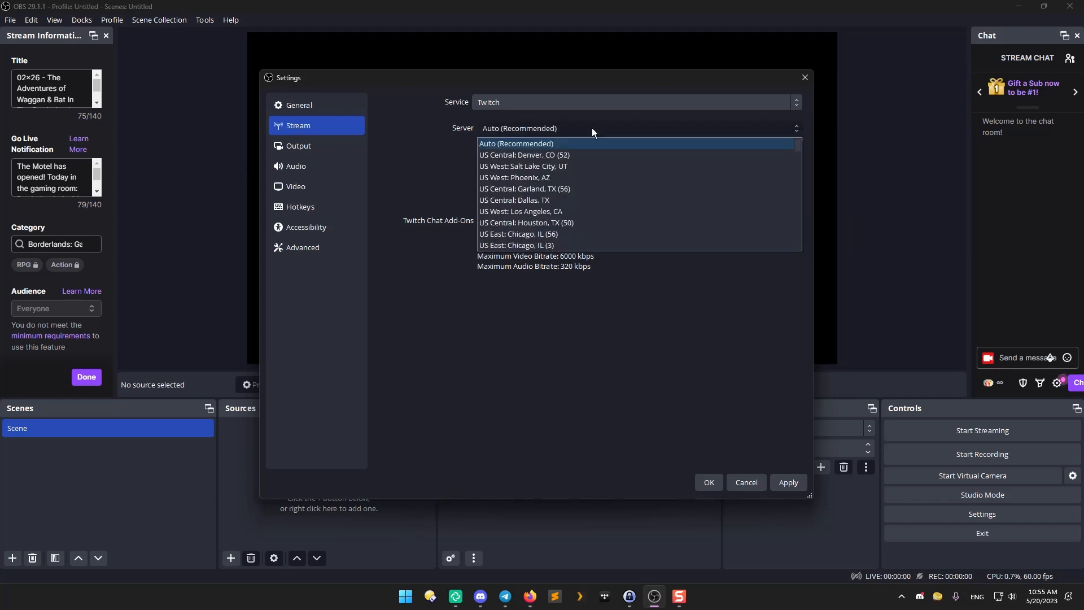
click(554, 156)
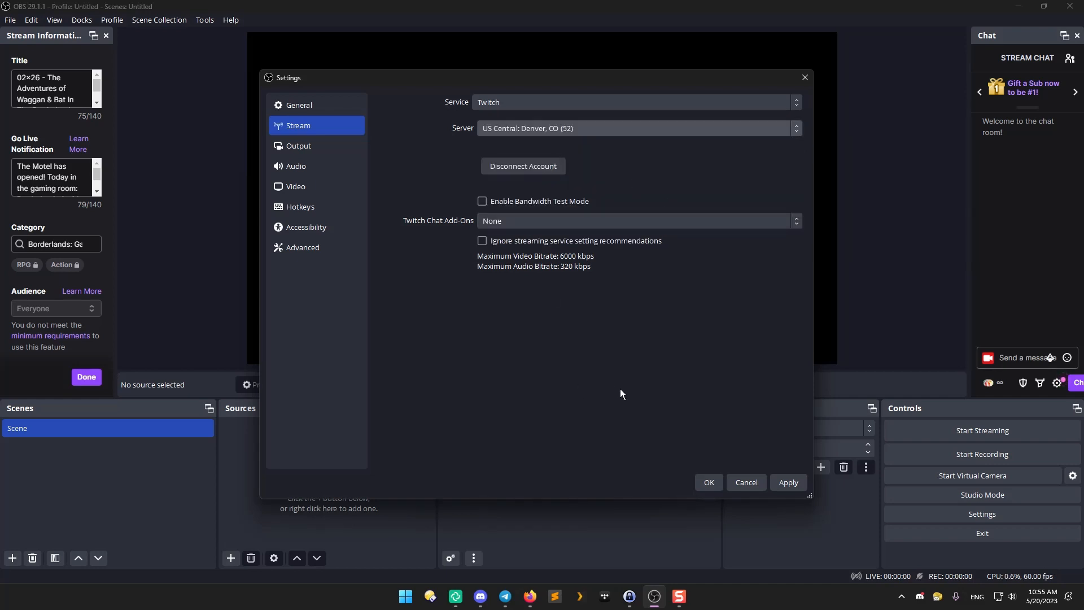
Step: Turn Bandwidth Test Mode on and back off, and view the available Twitch Chat Add-Ons without changing the selection
click(482, 201)
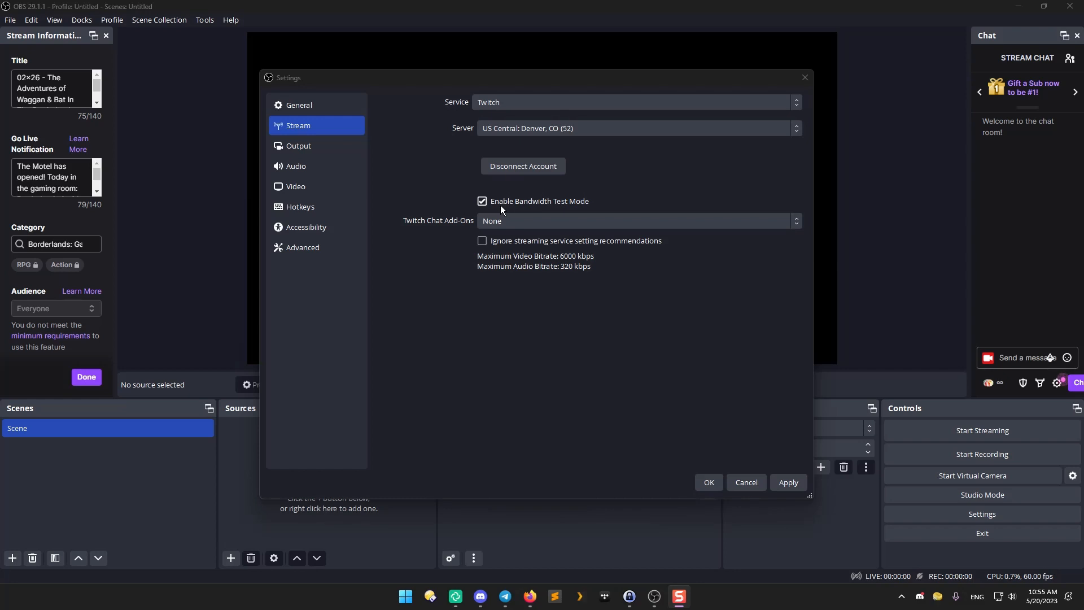
click(483, 203)
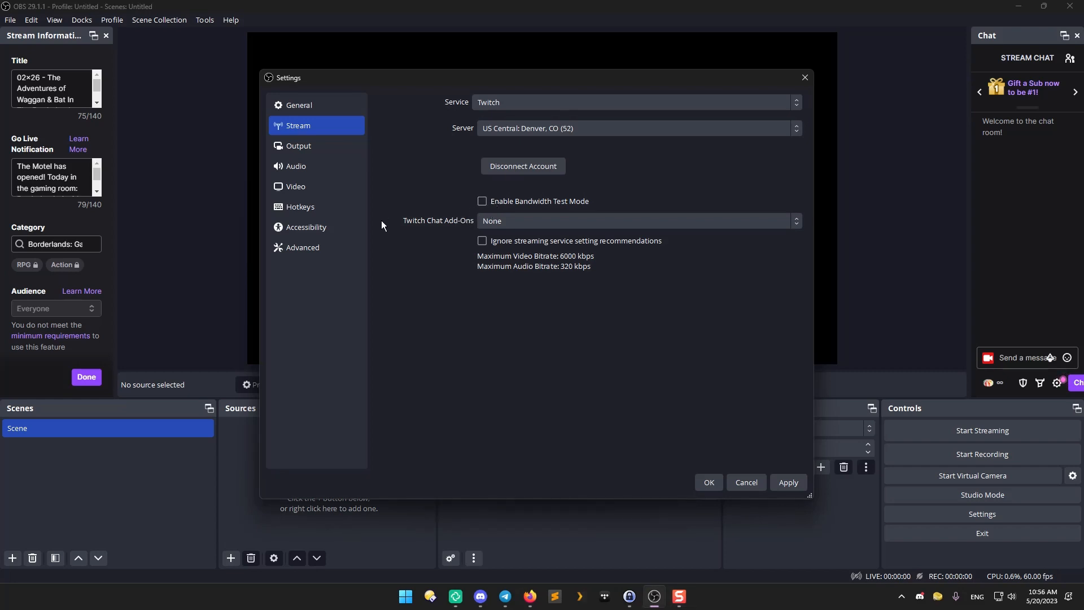
click(557, 222)
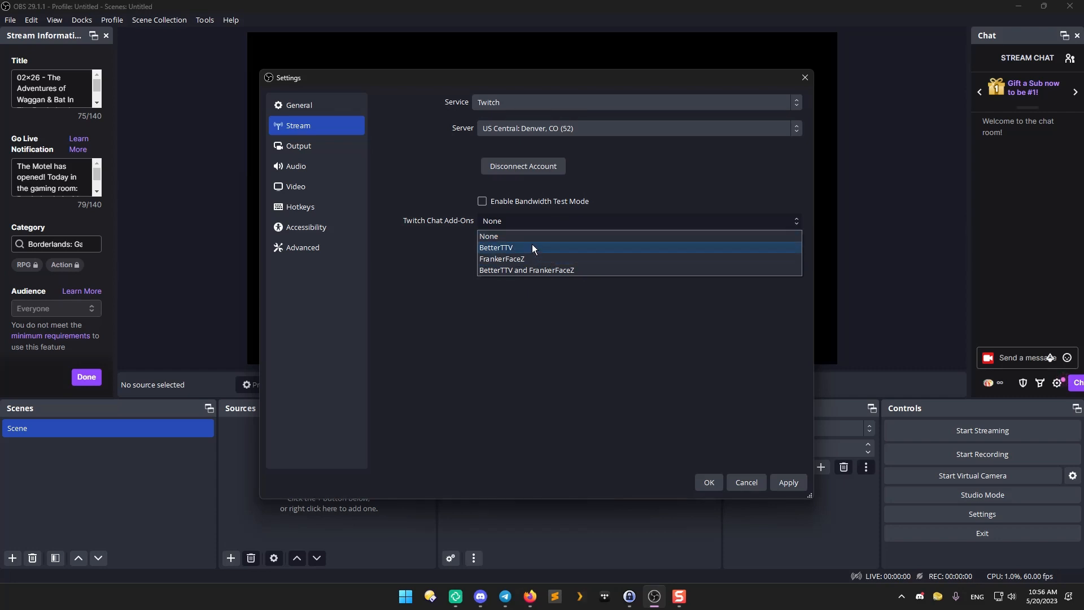
click(440, 255)
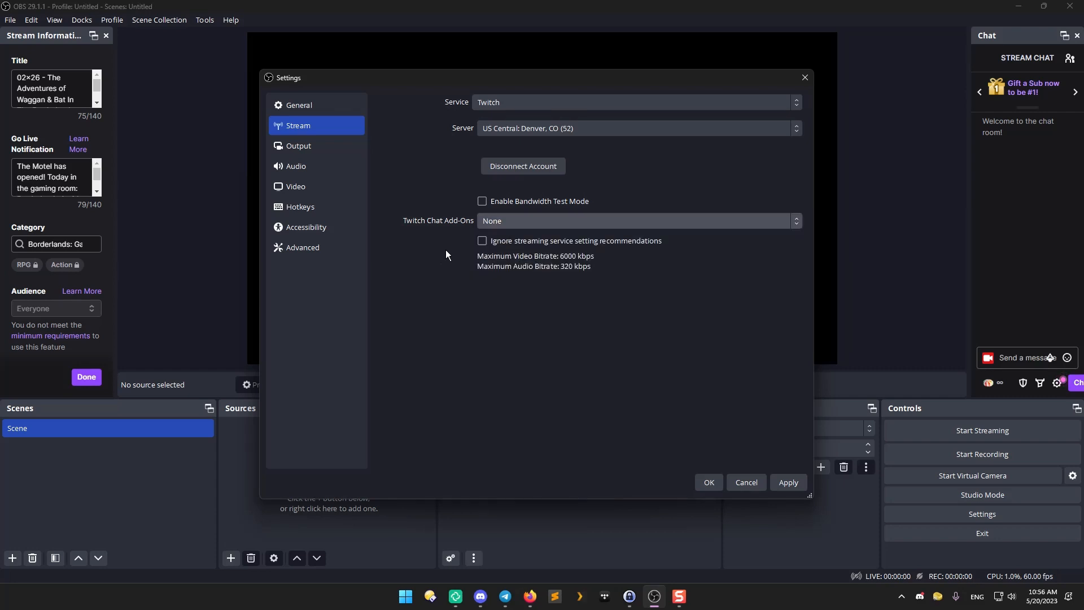
click(521, 218)
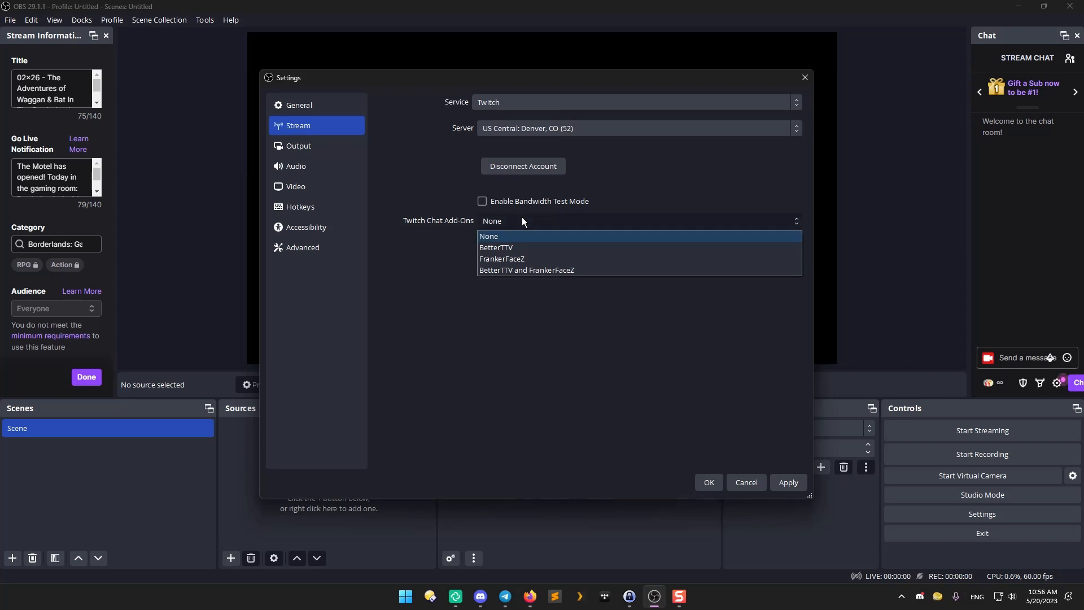
click(700, 185)
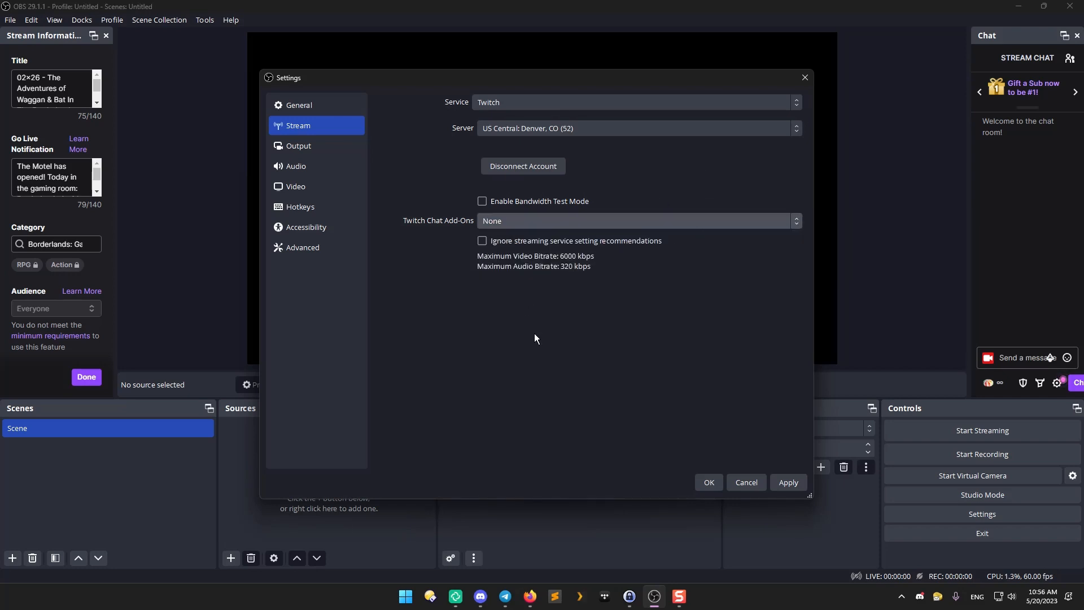
Step: Open the output settings, look at the Advanced output mode, and return the mode to Simple
click(302, 142)
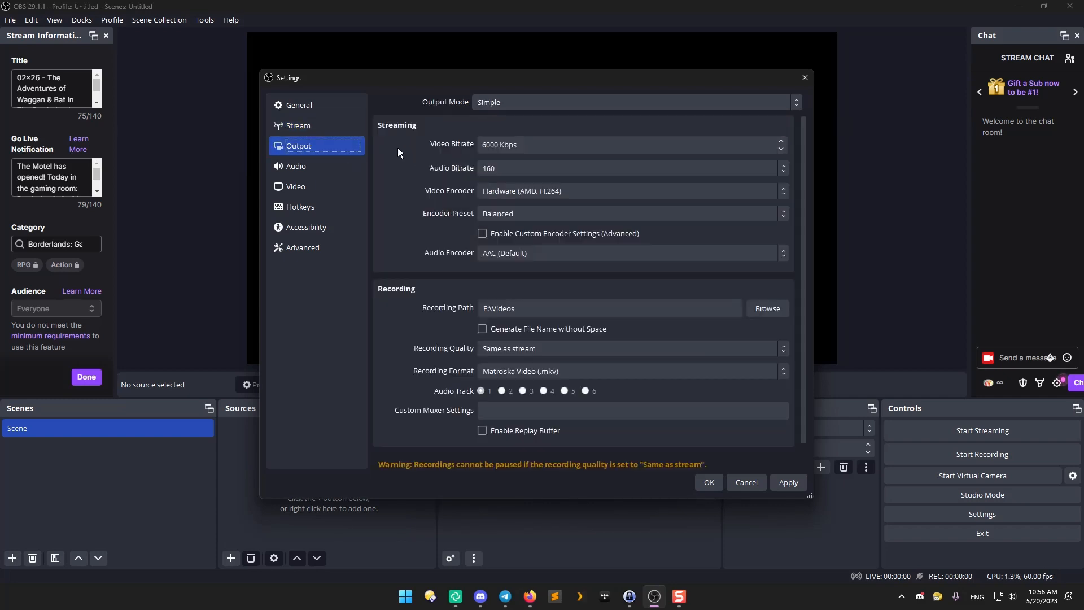
click(513, 100)
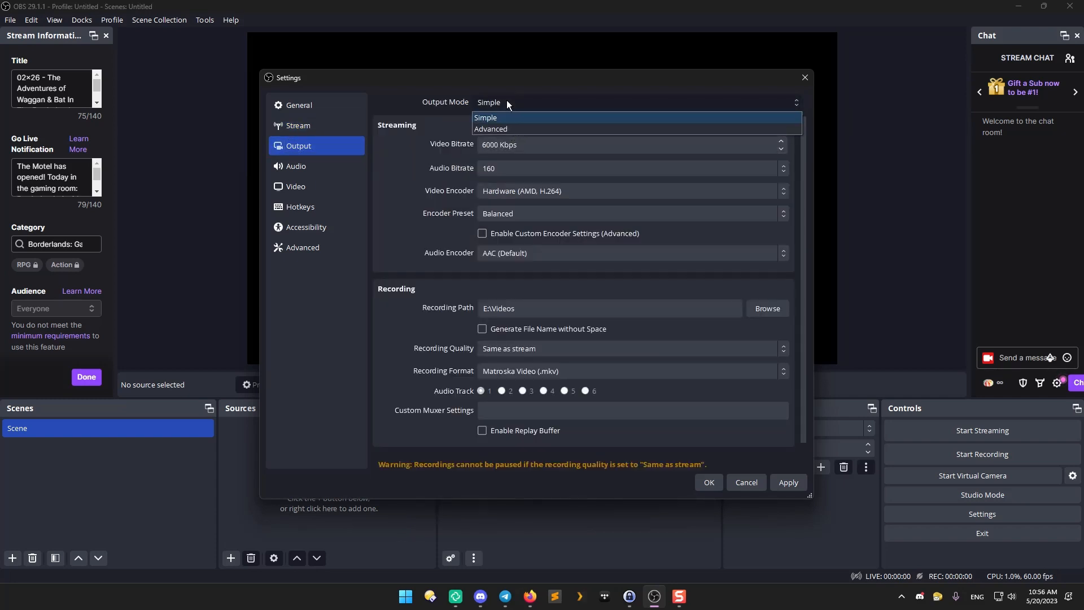
click(422, 142)
click(560, 99)
click(504, 129)
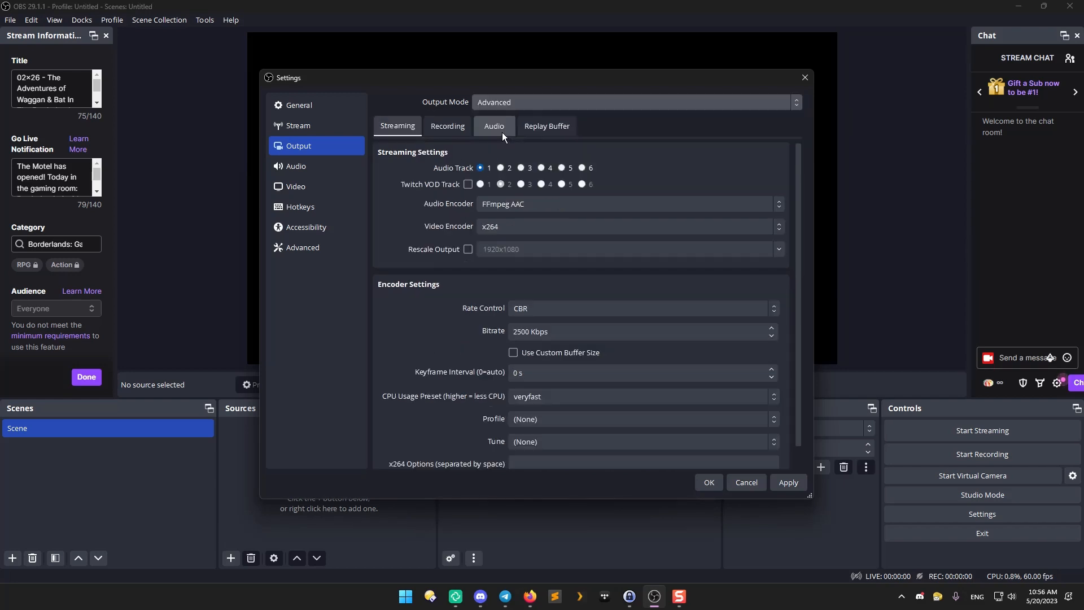
click(606, 101)
click(525, 113)
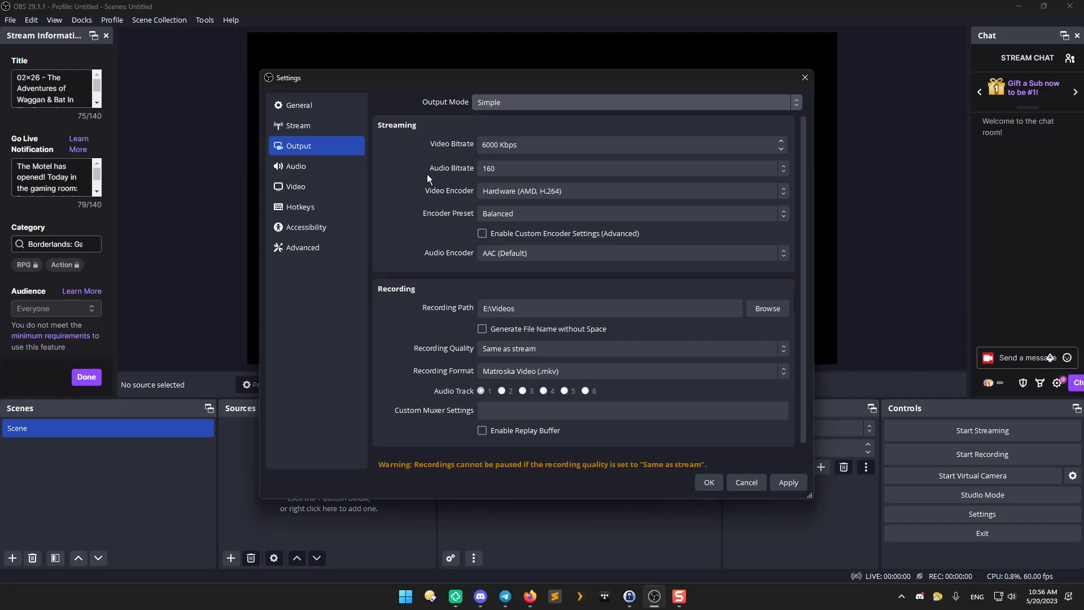
Step: Try streaming video bitrates of 10000 and 3000 Kbps, and set the bitrate back to 6000 Kbps
click(682, 148)
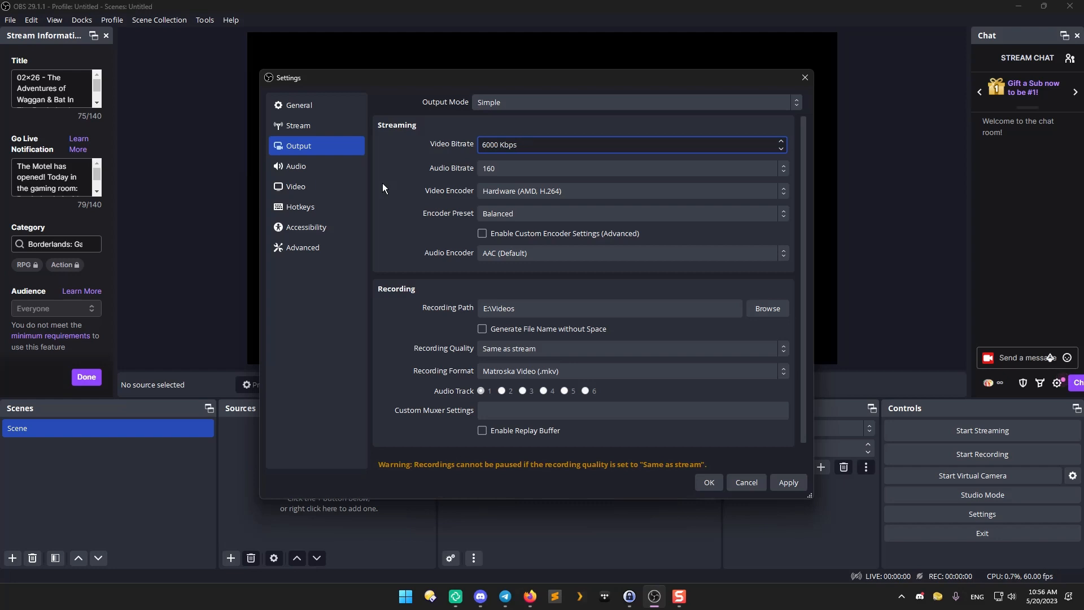
click(481, 145)
text(10)
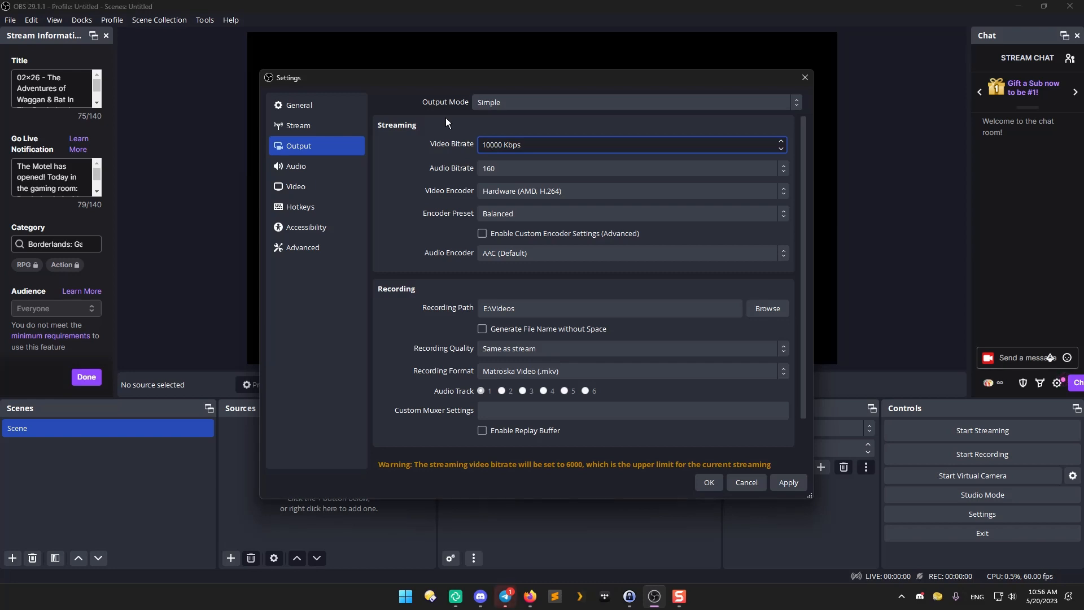
key(BackSpace)
key(BackSpace)
text(3)
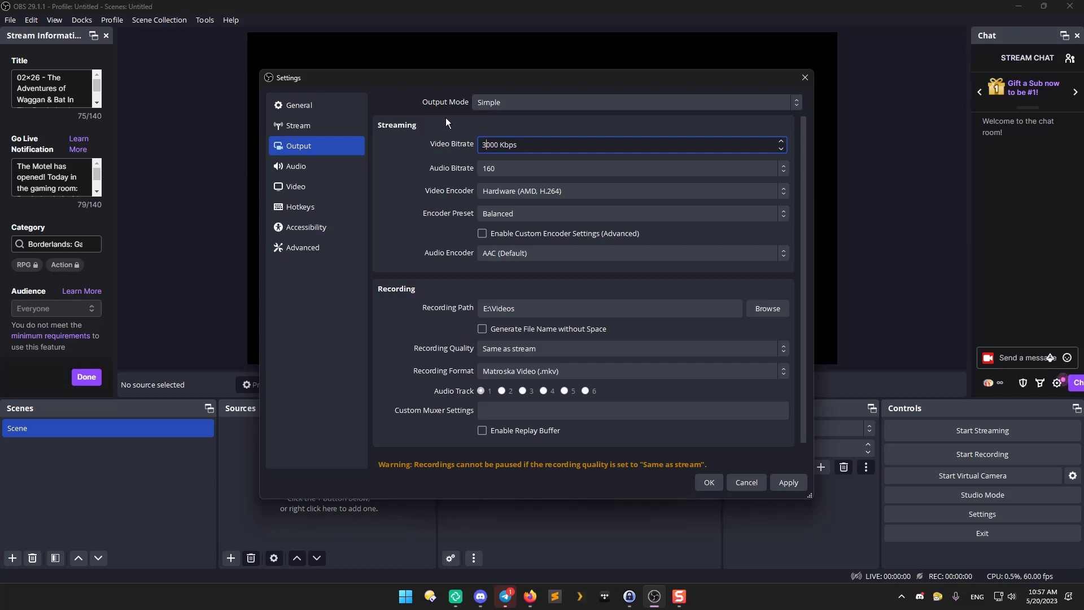
key(BackSpace)
text(6)
click(403, 188)
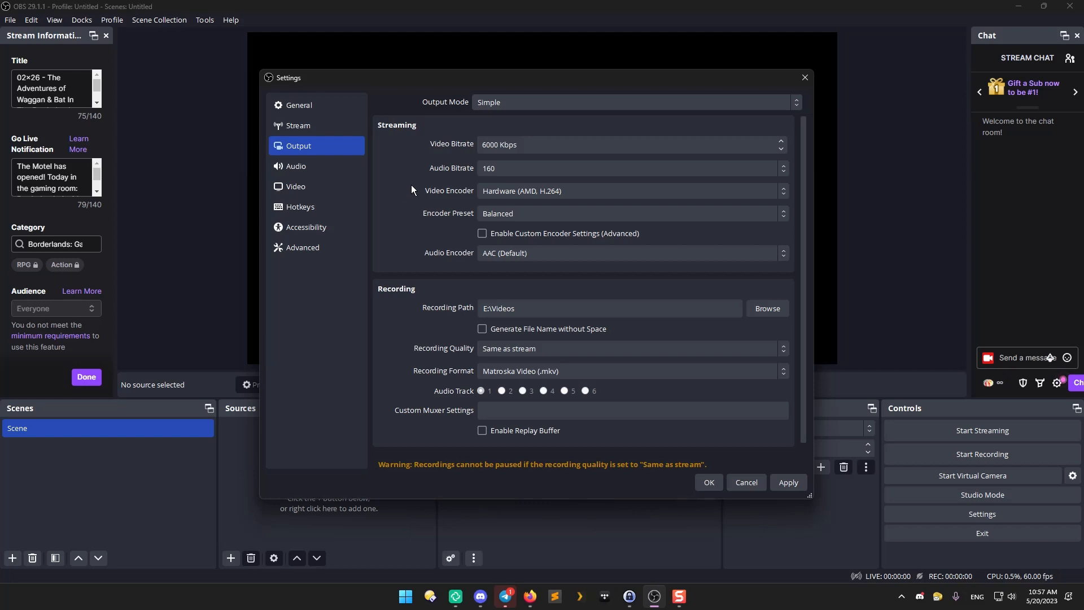
Step: Set the streaming audio bitrate to 192
click(534, 151)
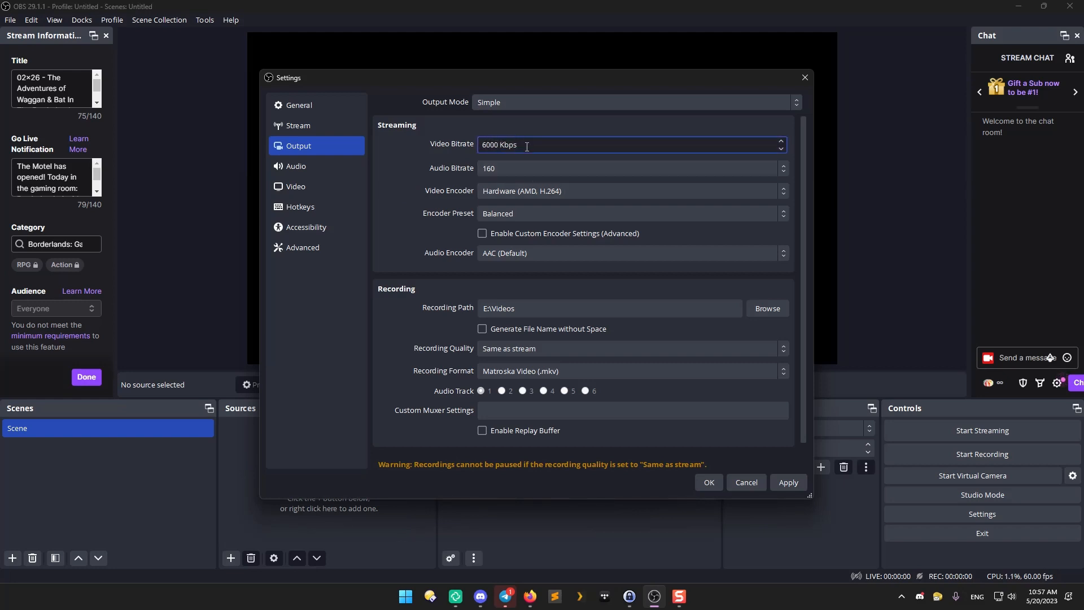
click(530, 166)
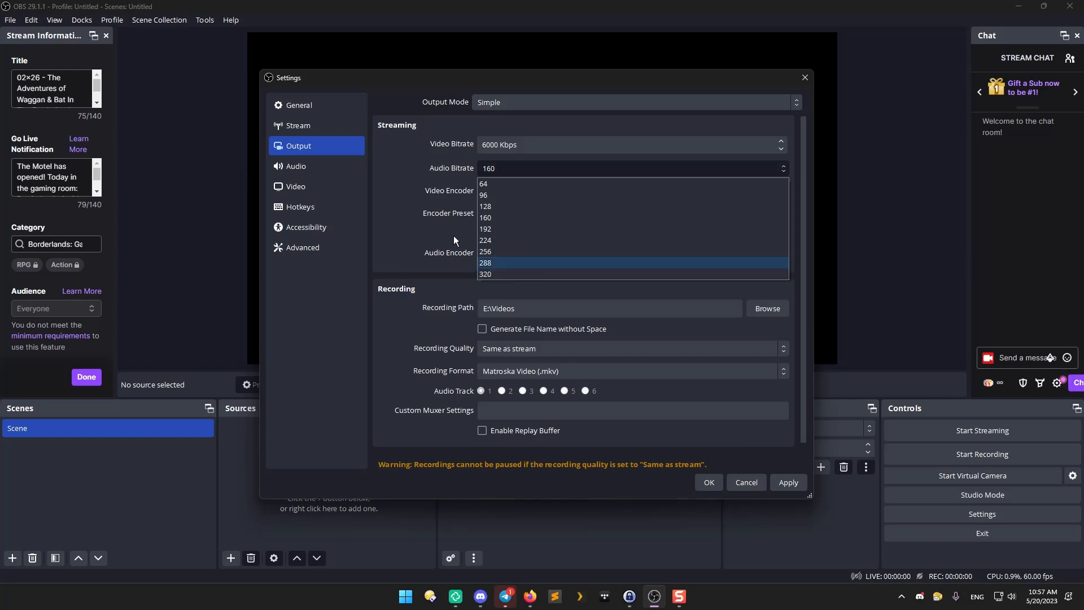
click(493, 228)
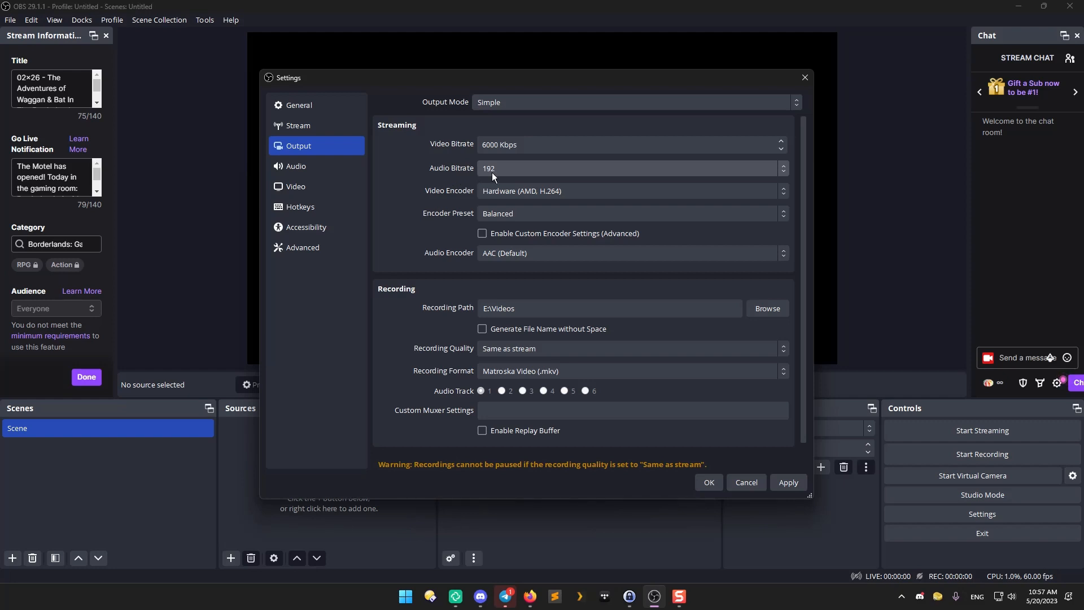
Step: Switch the streaming video encoder to Software (x264) and back to Hardware (AMD, H.264)
click(602, 197)
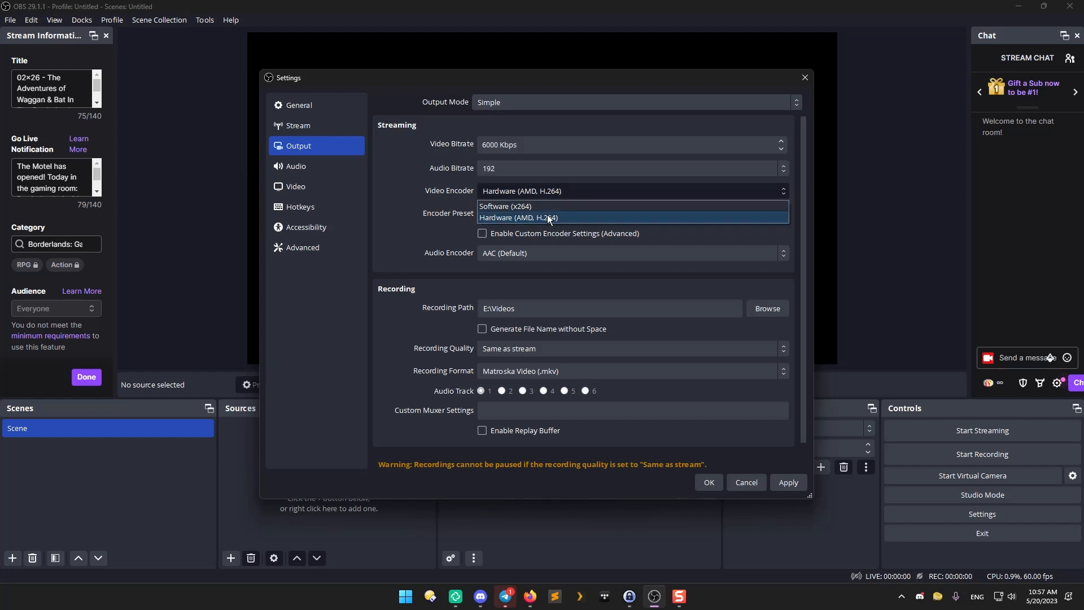
click(524, 207)
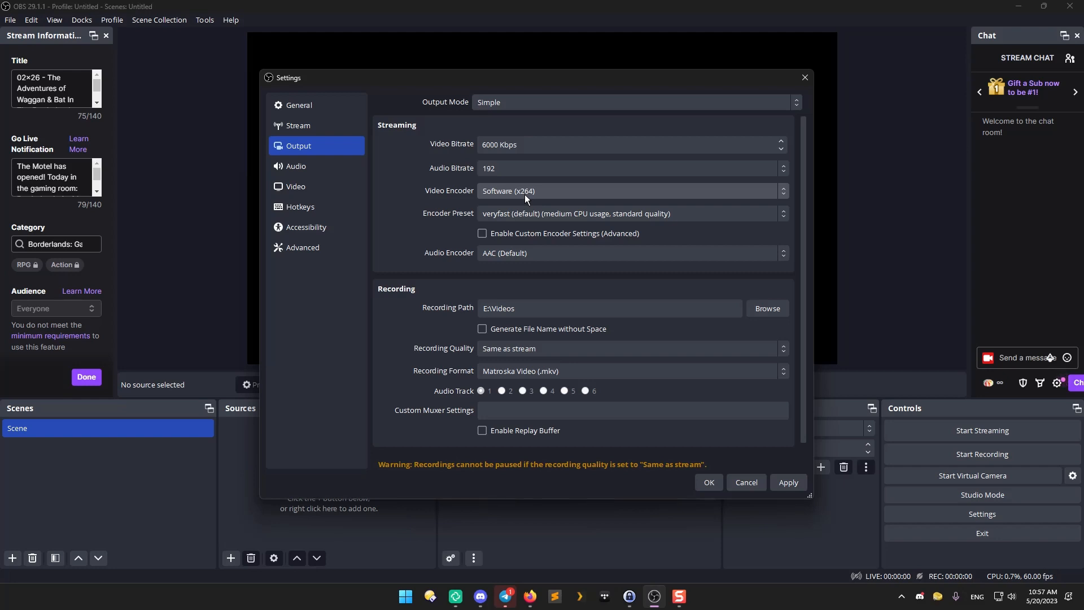
click(524, 191)
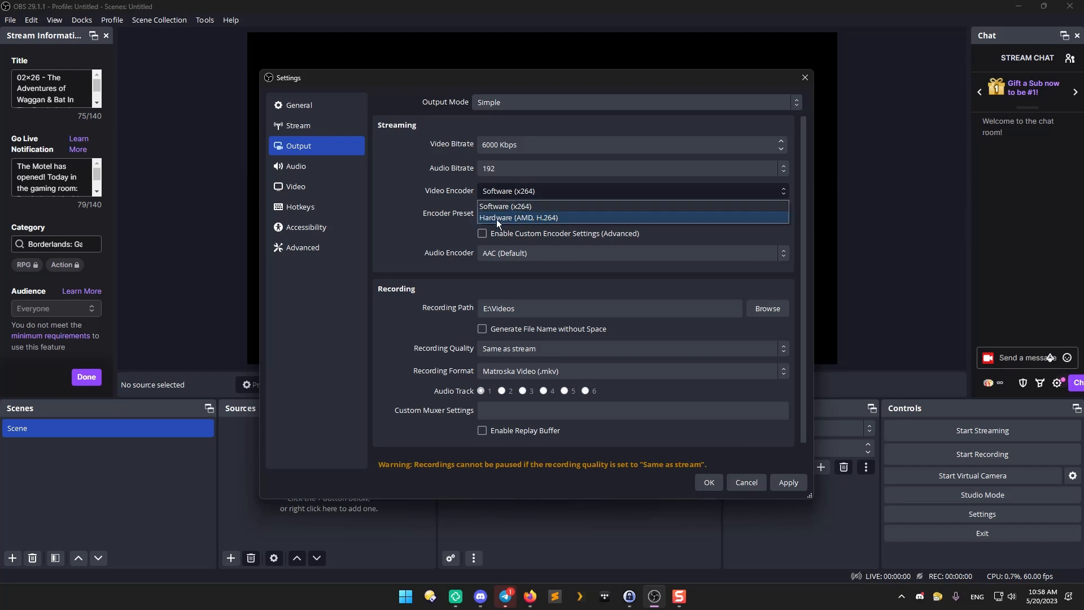
click(513, 219)
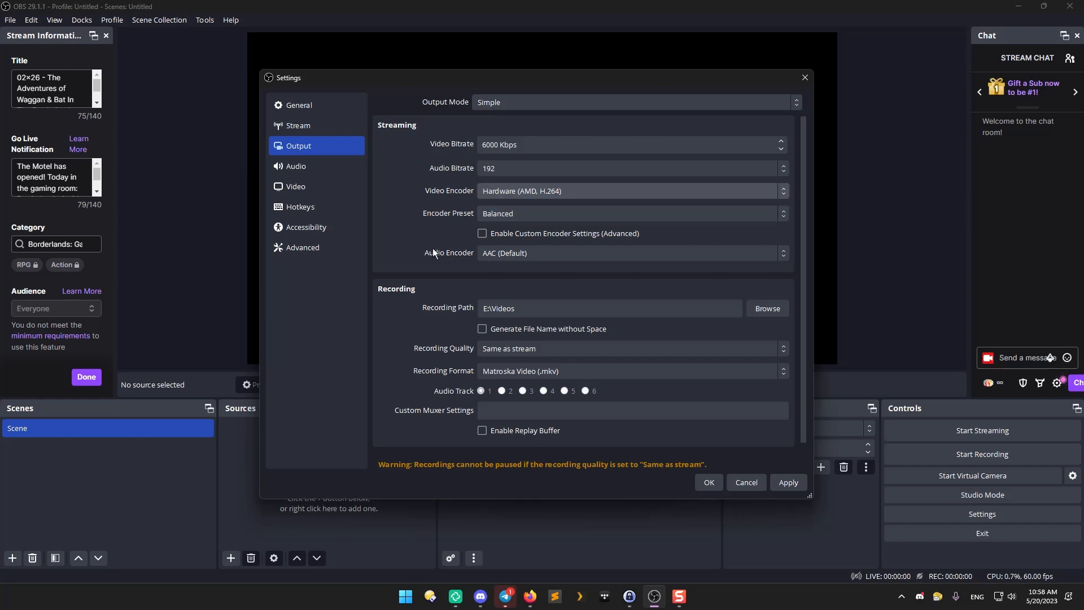
Step: Set the streaming encoder preset to Quality and look through the streaming video and audio encoder choices
click(517, 215)
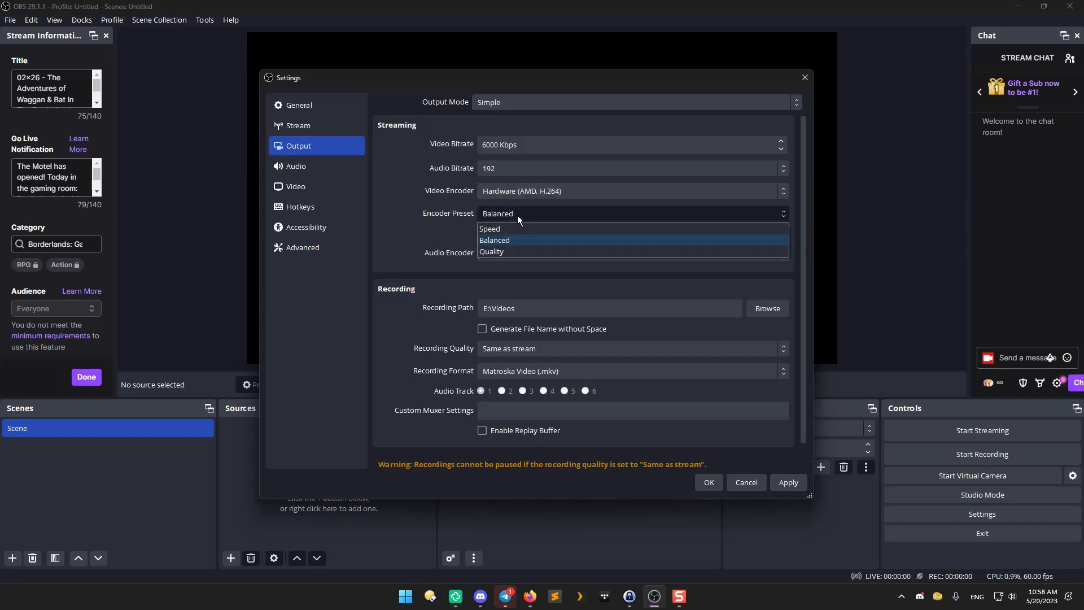
click(503, 251)
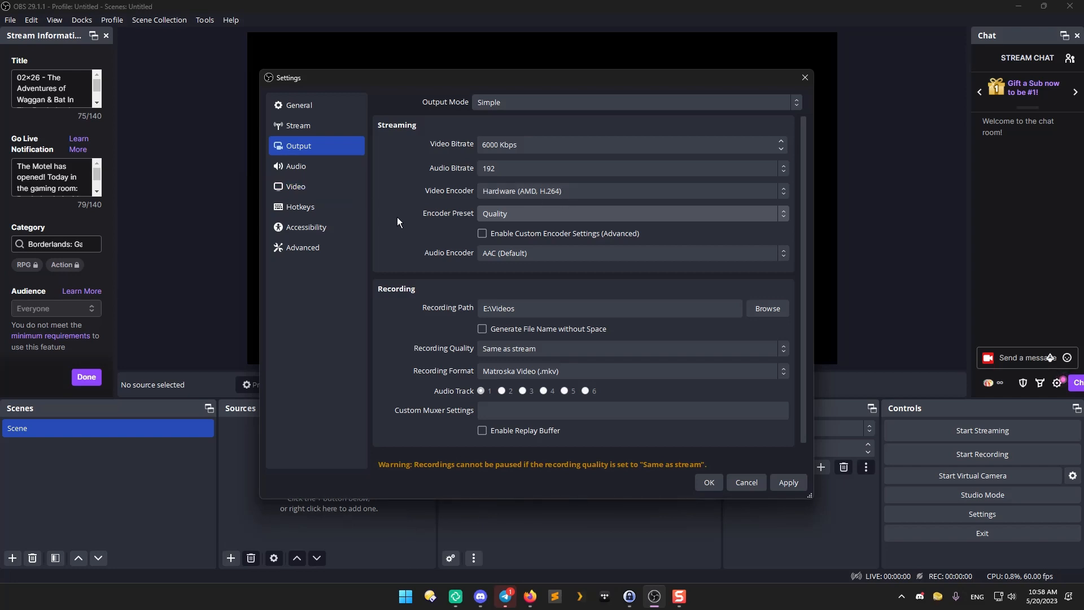
click(578, 192)
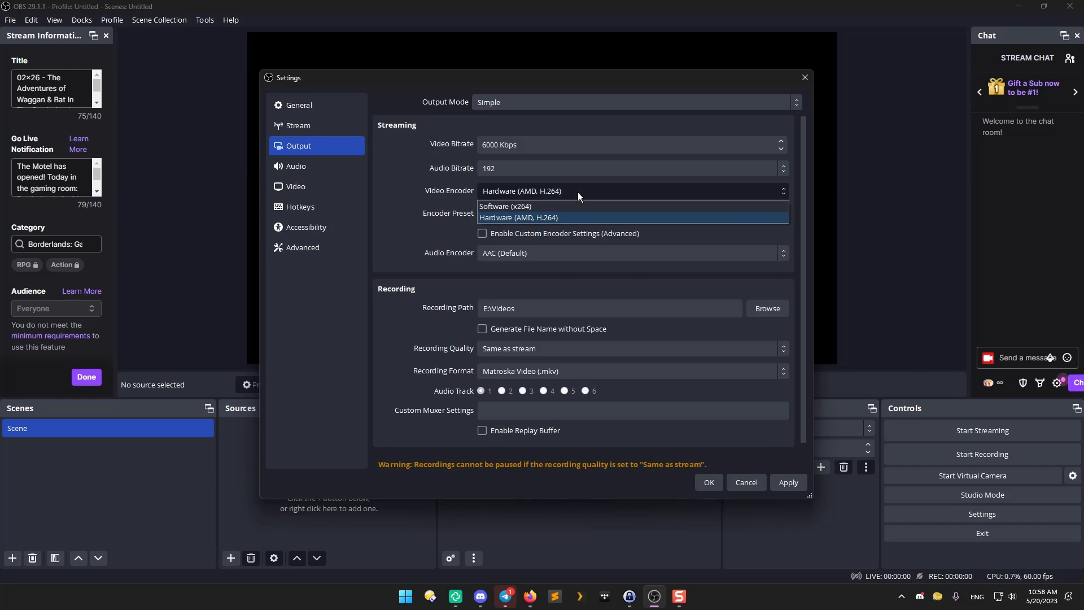
click(577, 192)
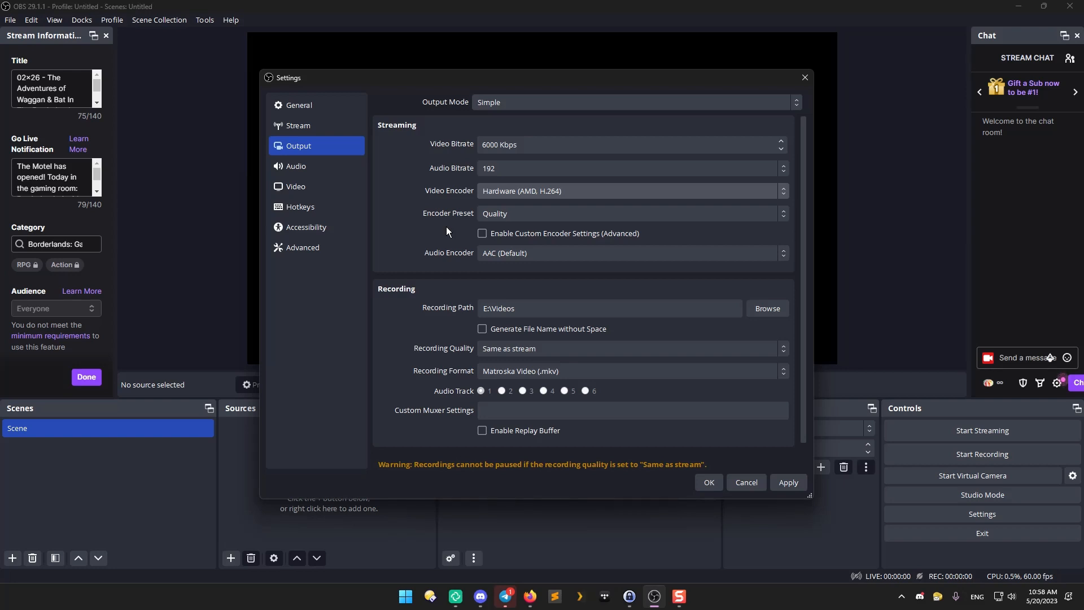
scroll(436, 252, down, 1)
click(530, 226)
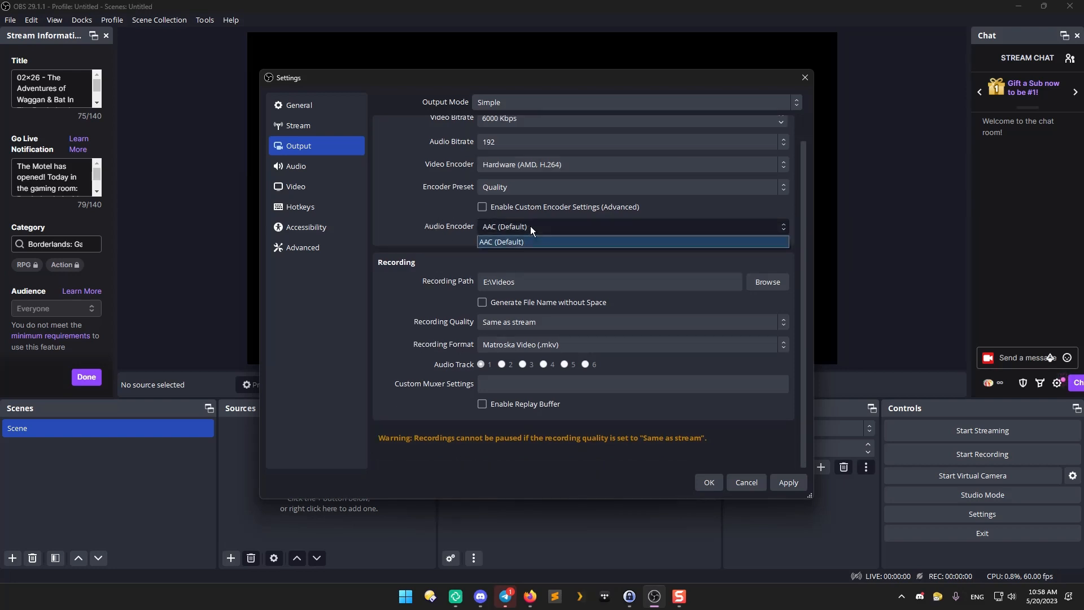
click(530, 226)
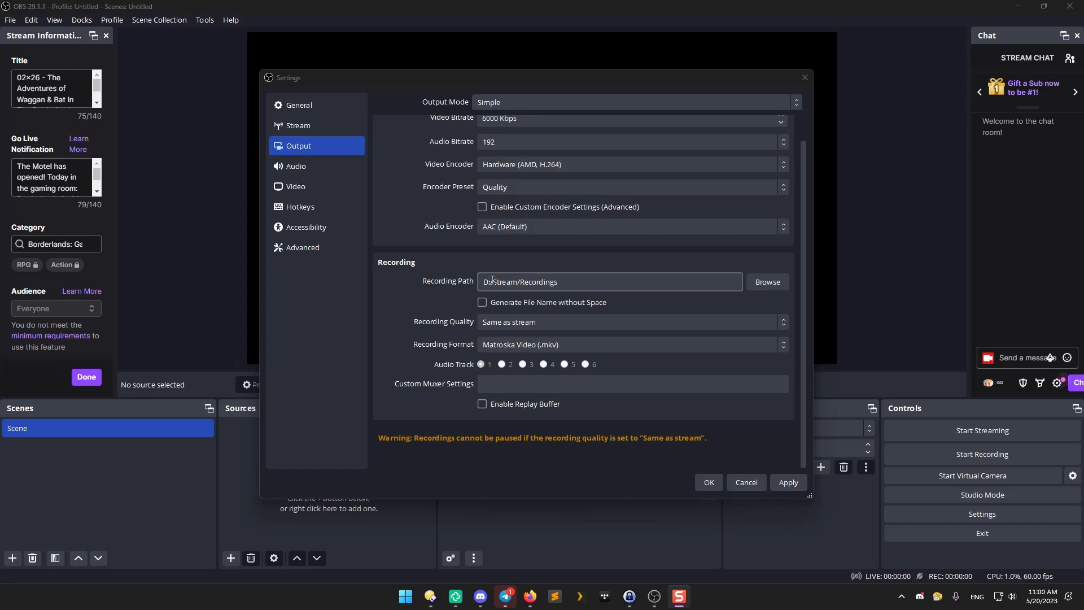
Step: Check the Stream folder of the recording path in the file manager and return to the output settings
drag(493, 281, 518, 281)
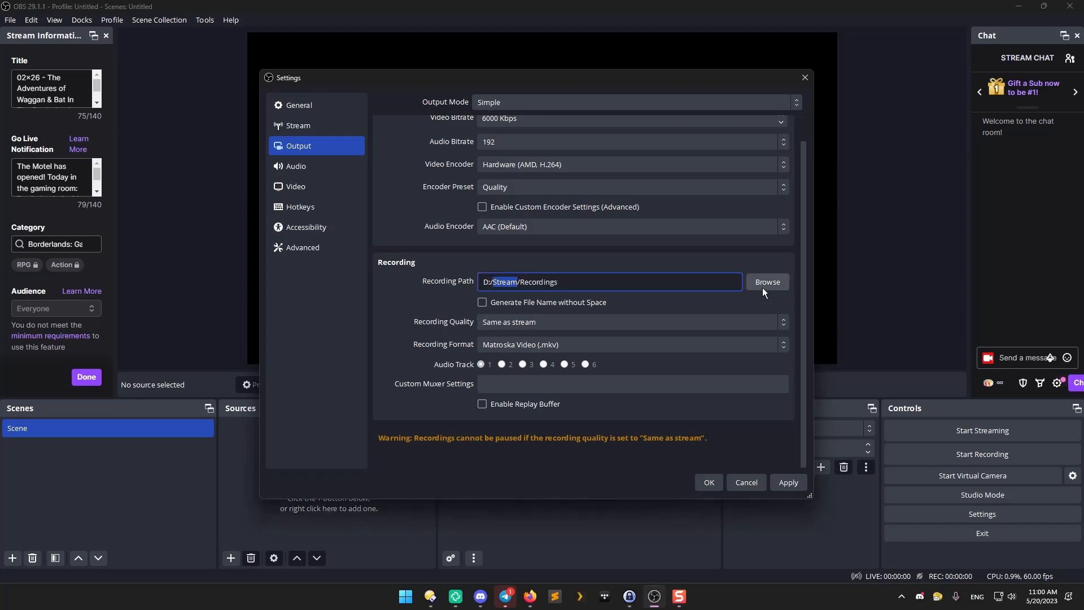
click(764, 287)
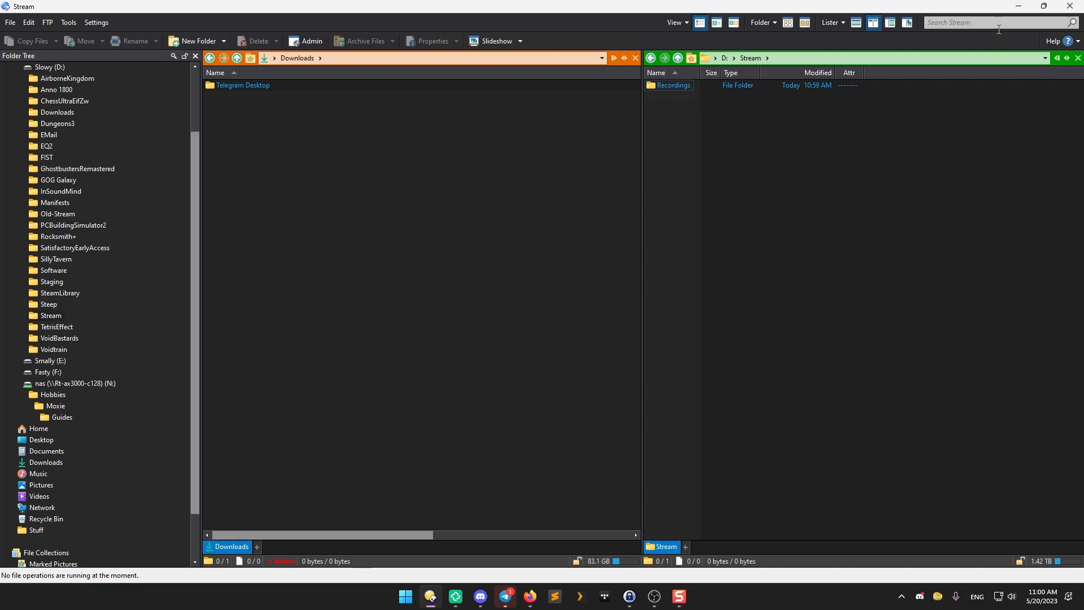
click(1020, 7)
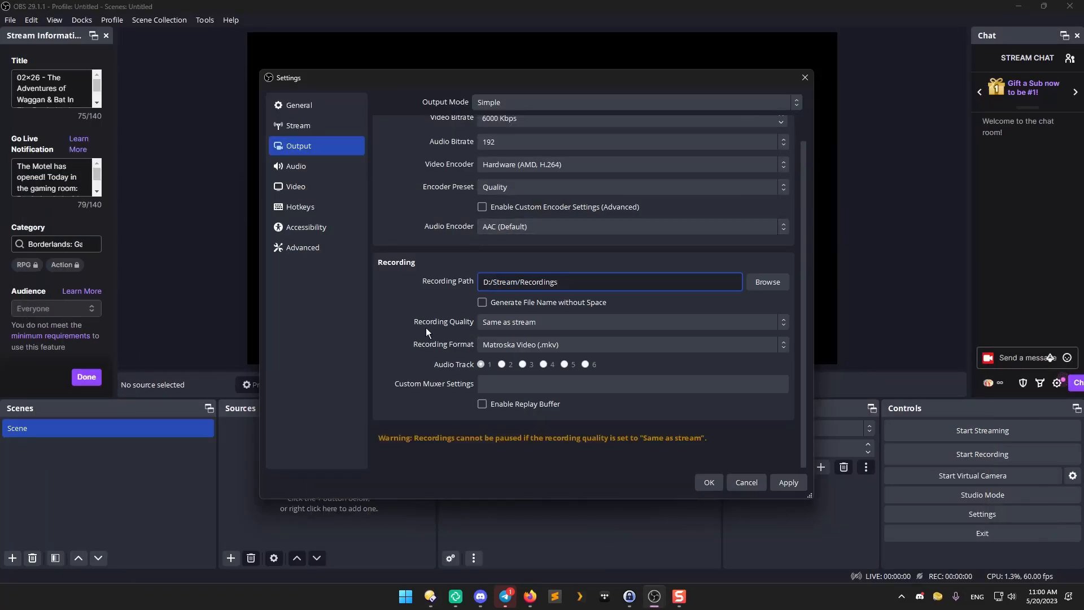
Step: Set the recording quality to High Quality, Medium File Size and the recording format to Matroska Video (.mkv)
click(580, 322)
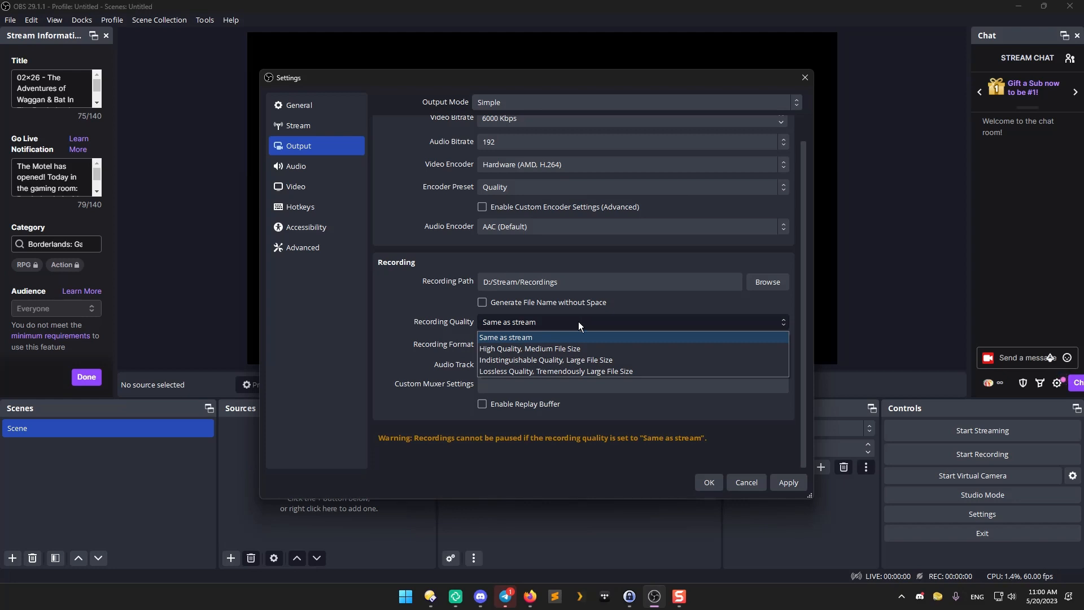
click(523, 350)
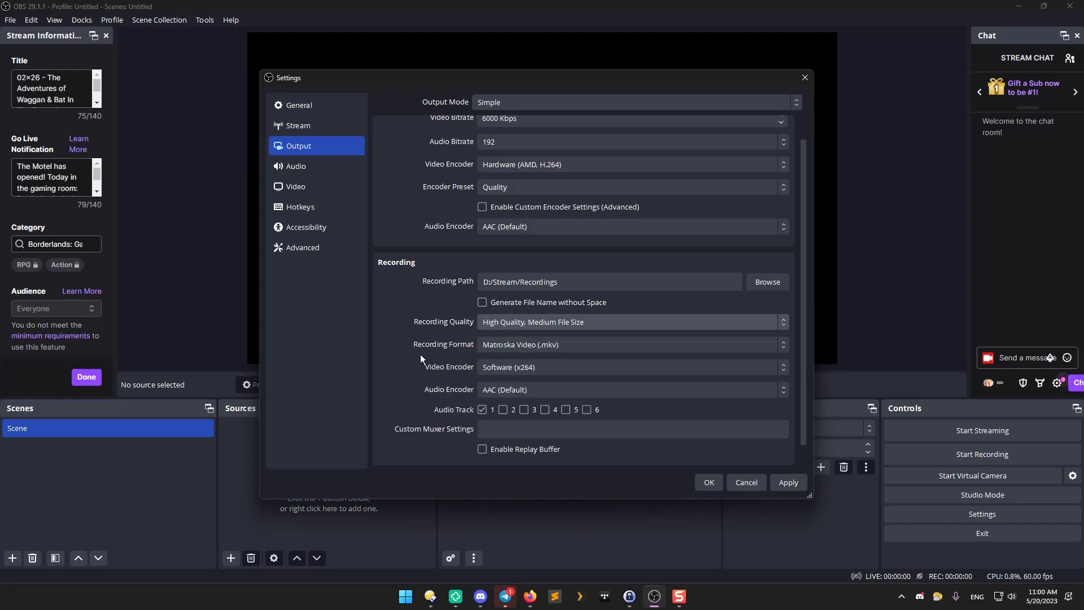
scroll(402, 351, down, 1)
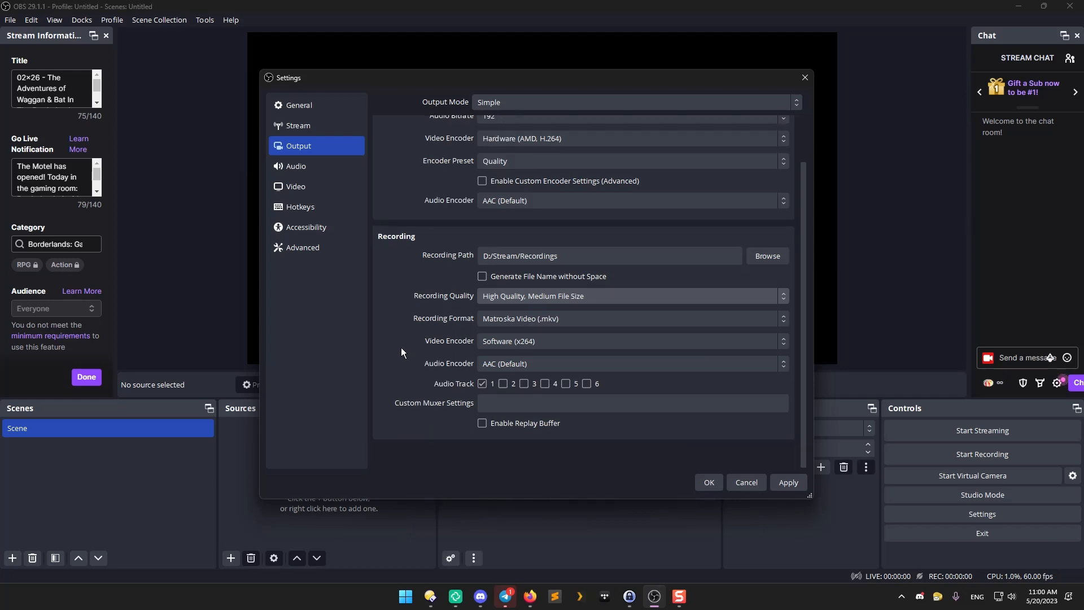
click(552, 319)
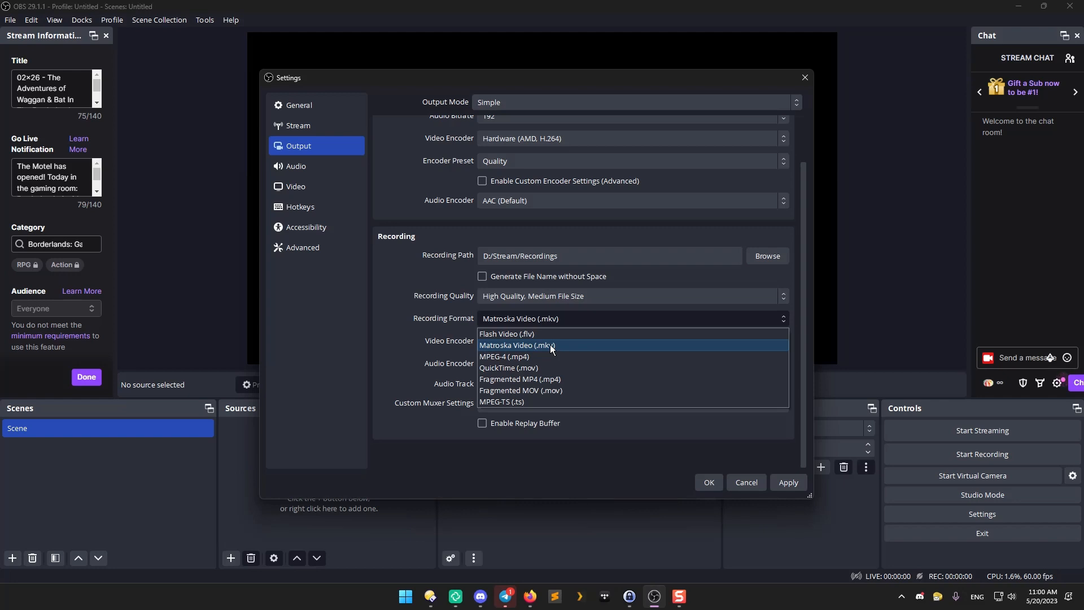
click(551, 346)
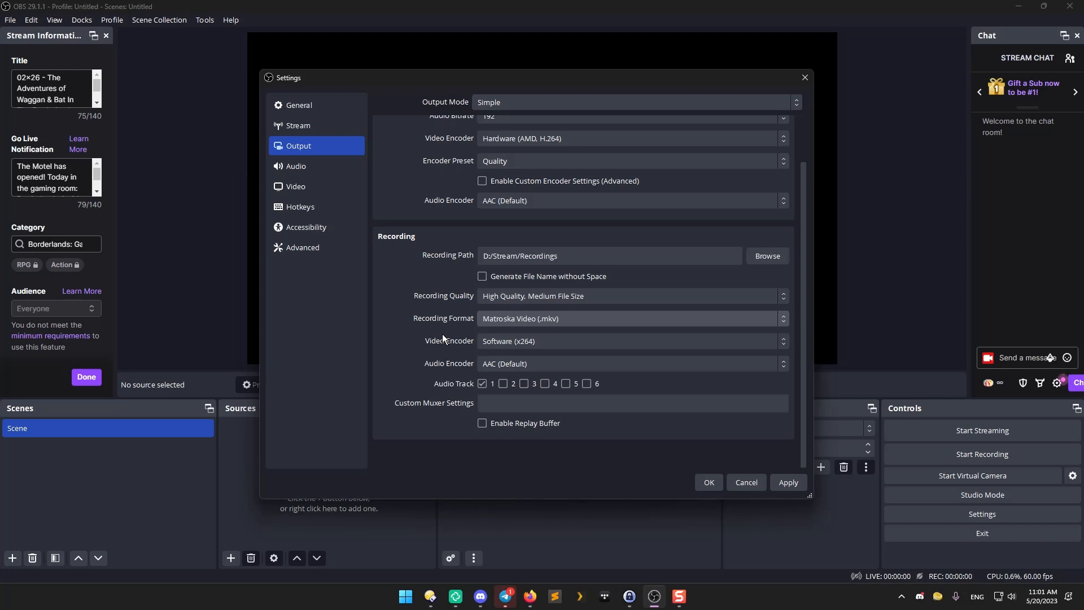
Step: Set the recording video encoder to Hardware (AMD, HEVC)
click(499, 342)
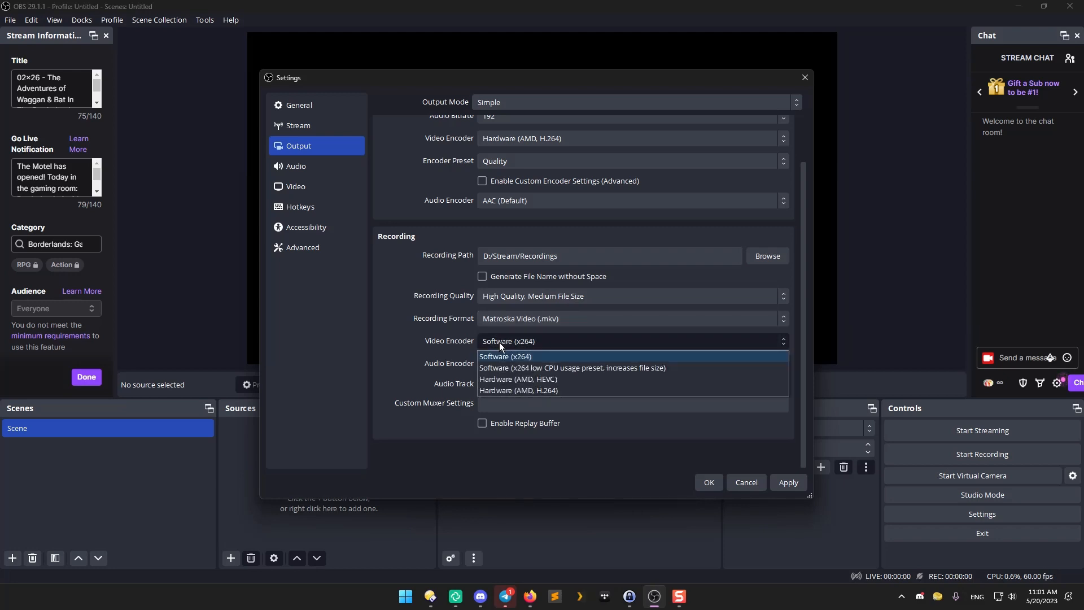
click(499, 342)
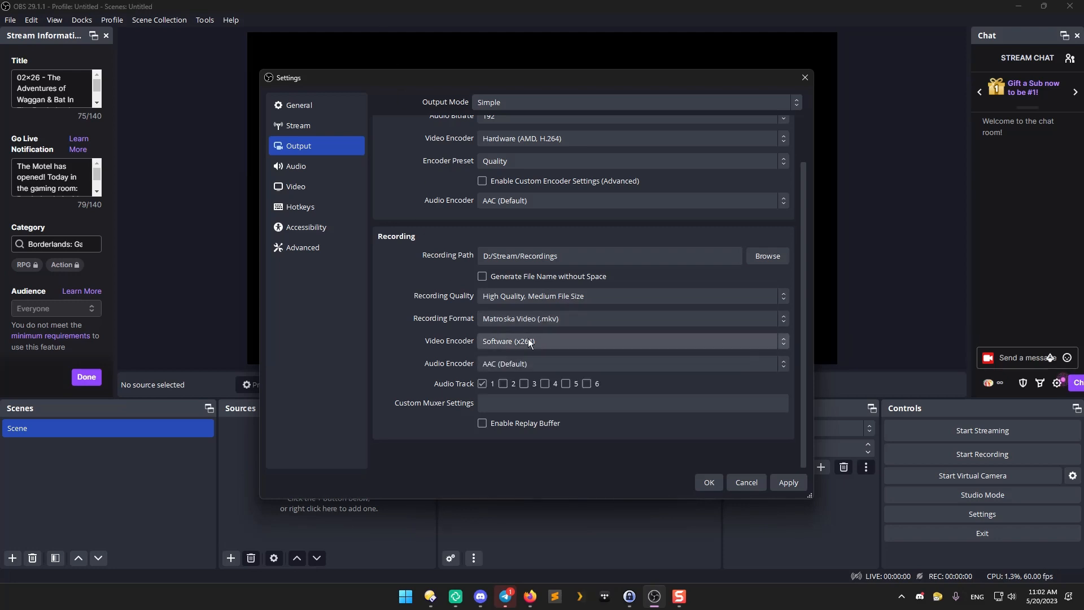
click(558, 344)
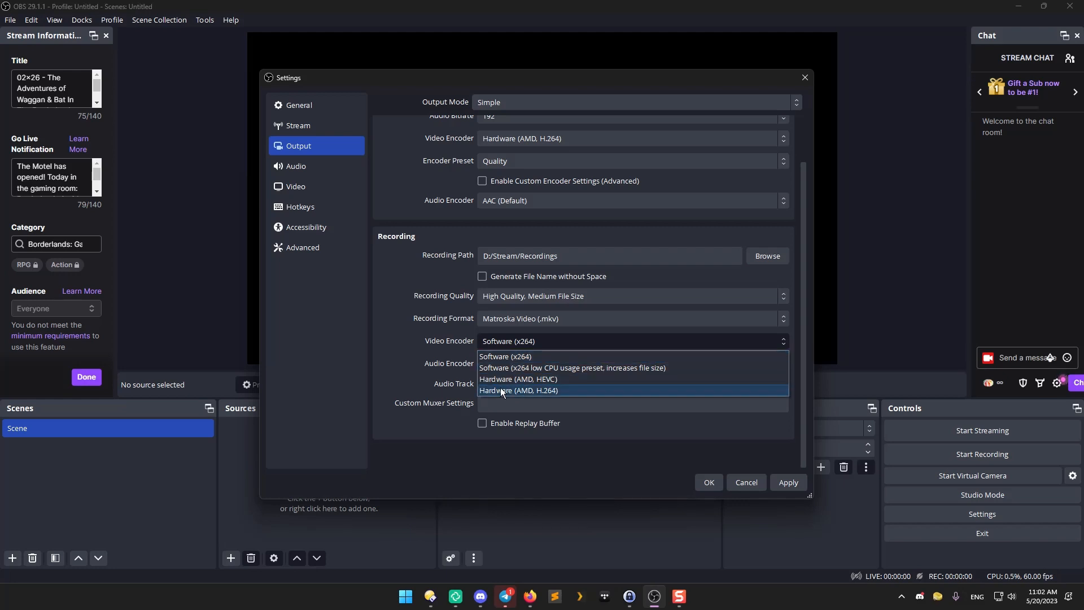
click(560, 376)
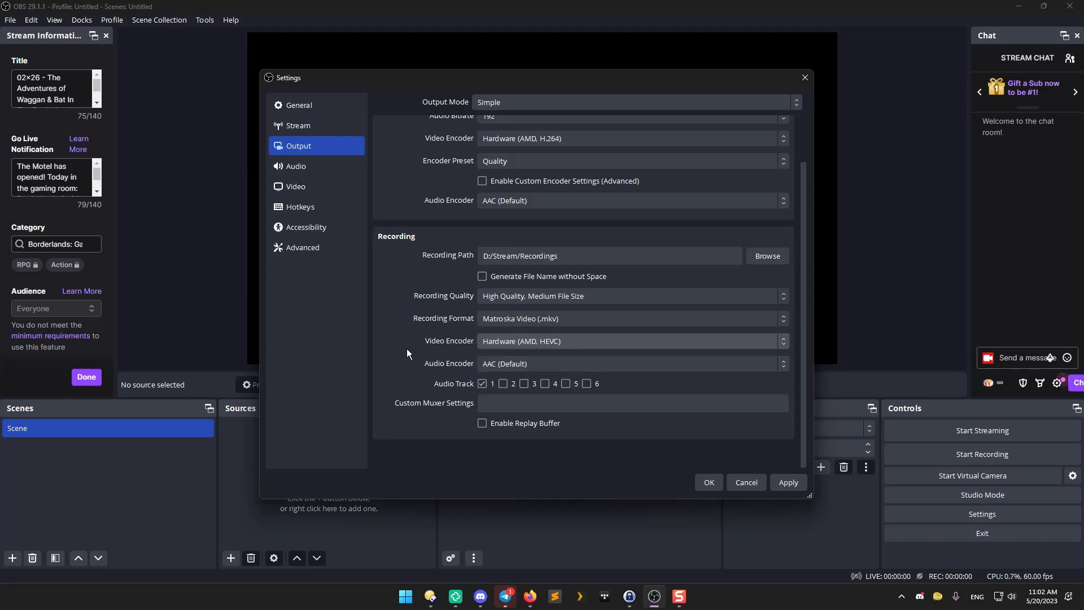
Step: Compare the streaming and recording video encoder choices, keeping Hardware (AMD, H.264) for streaming and Hardware (AMD, HEVC) for recording
click(524, 134)
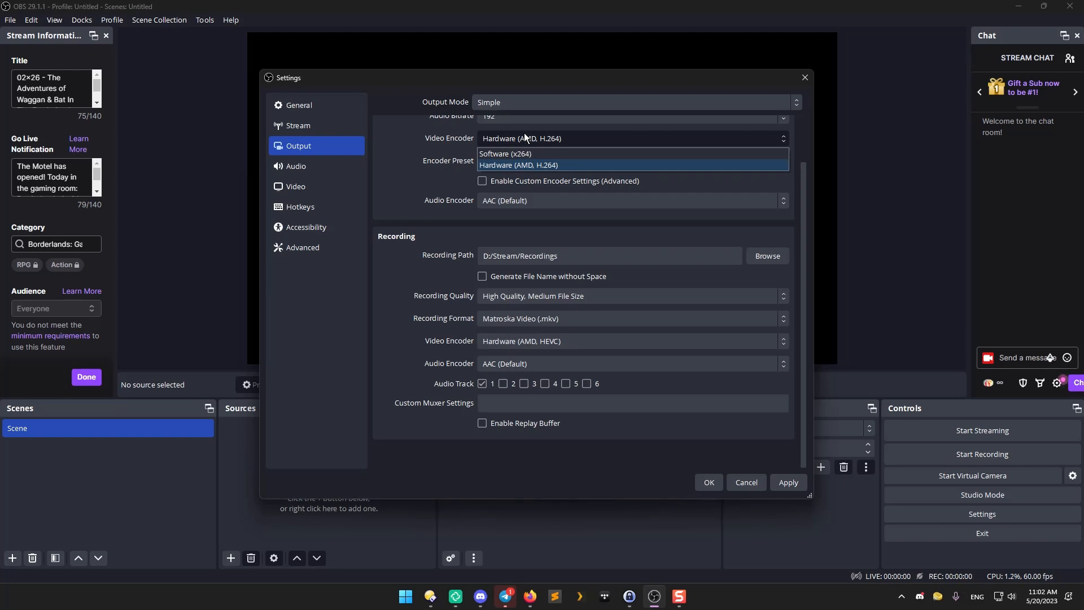
click(394, 154)
scroll(406, 178, up, 2)
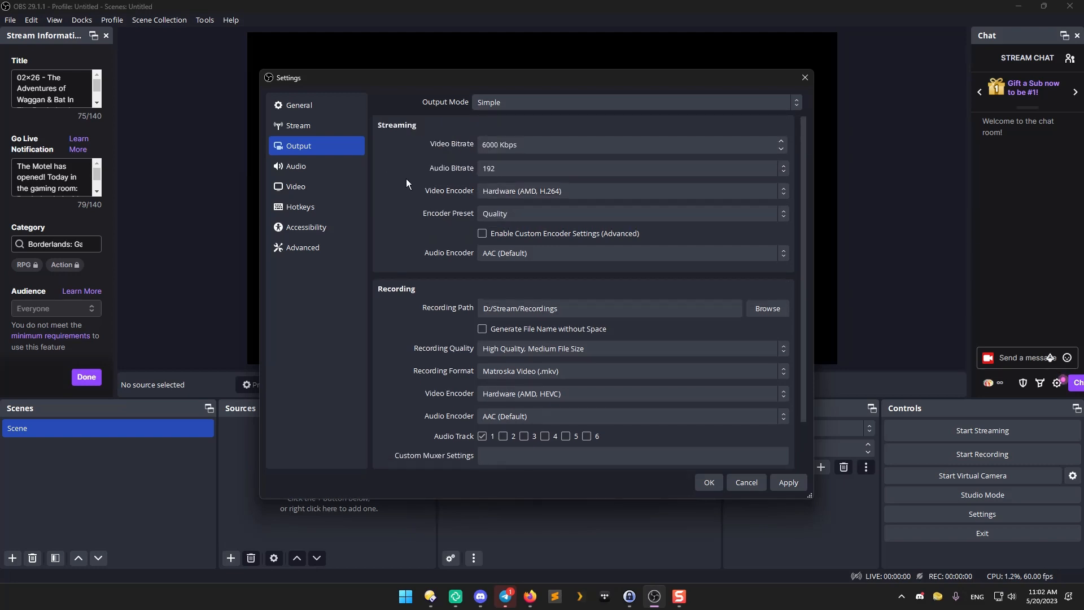
click(540, 191)
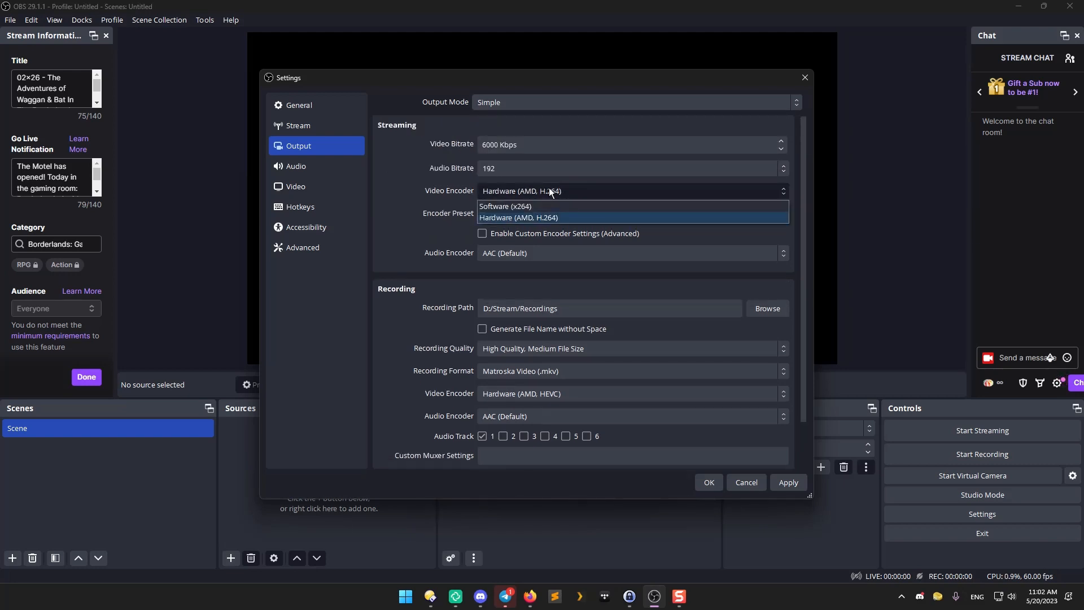
click(540, 218)
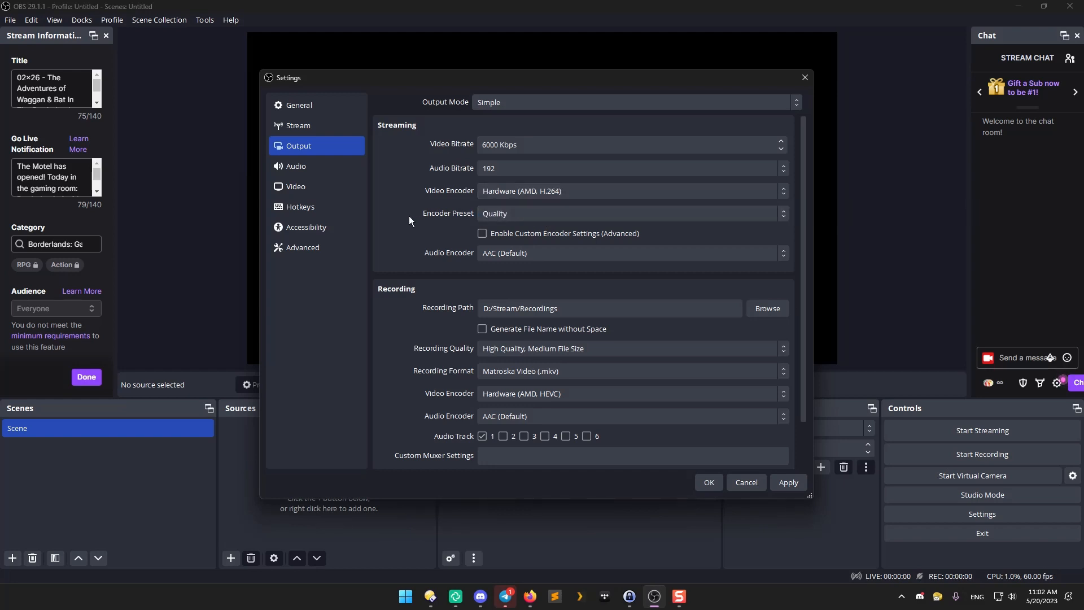
scroll(411, 218, down, 2)
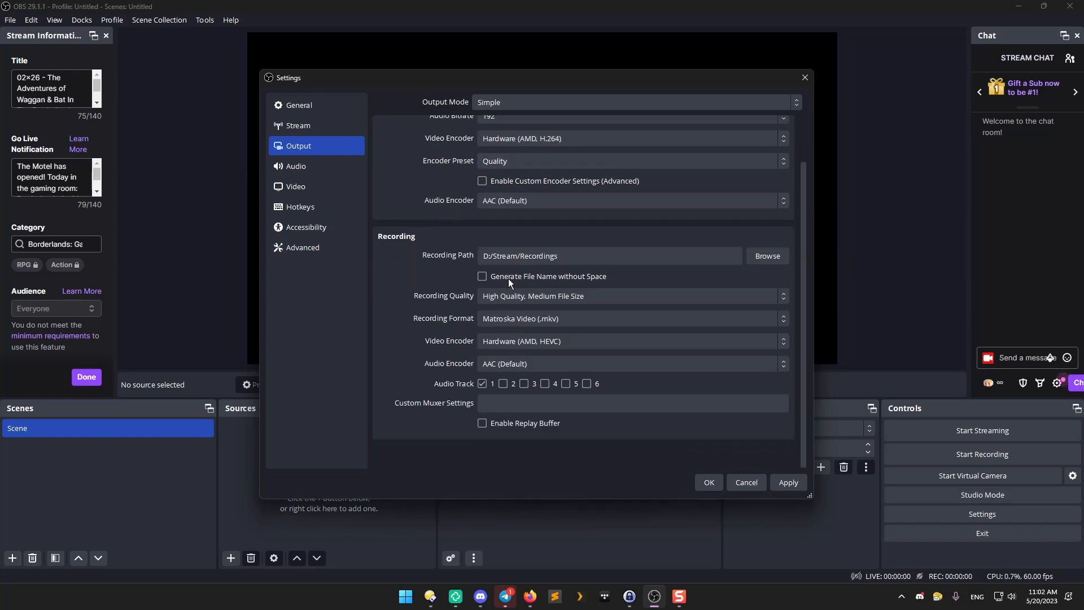
click(545, 342)
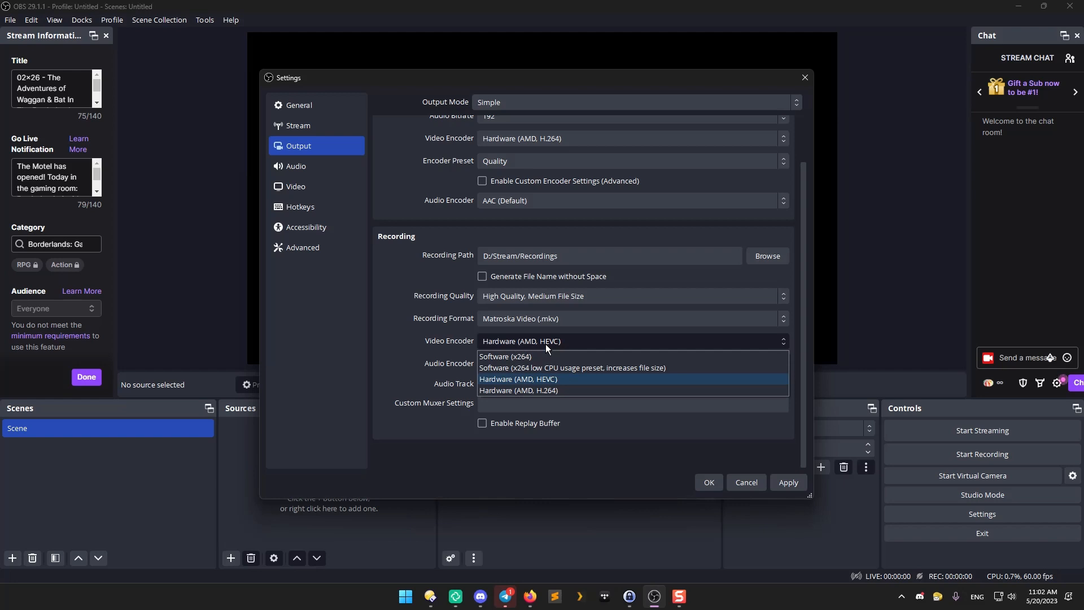
click(555, 379)
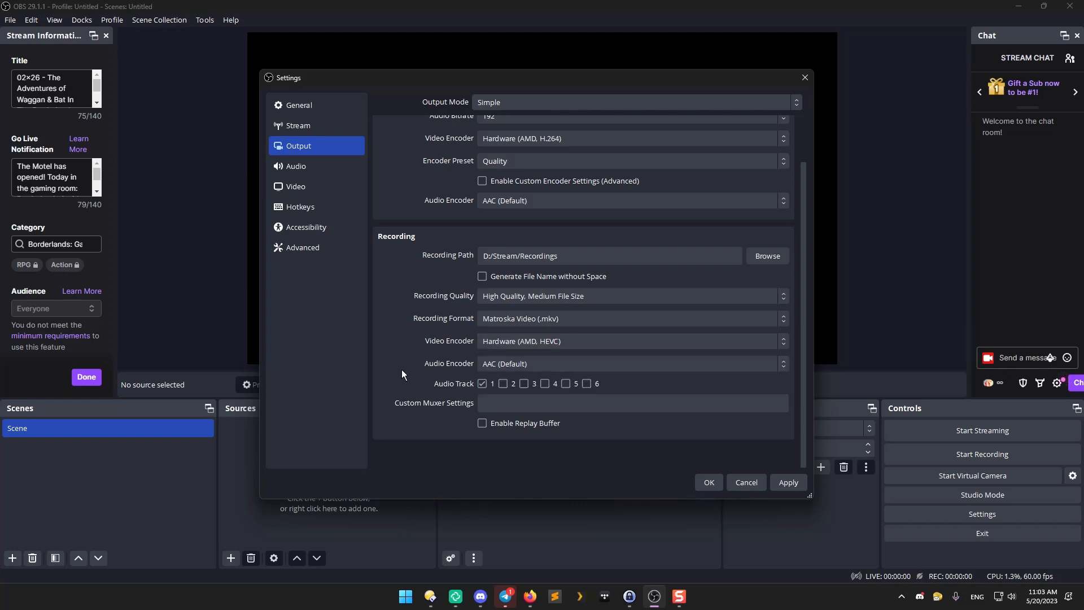
Step: Open the audio settings and review the sample rate choices, audio devices, meters and advanced options
click(316, 165)
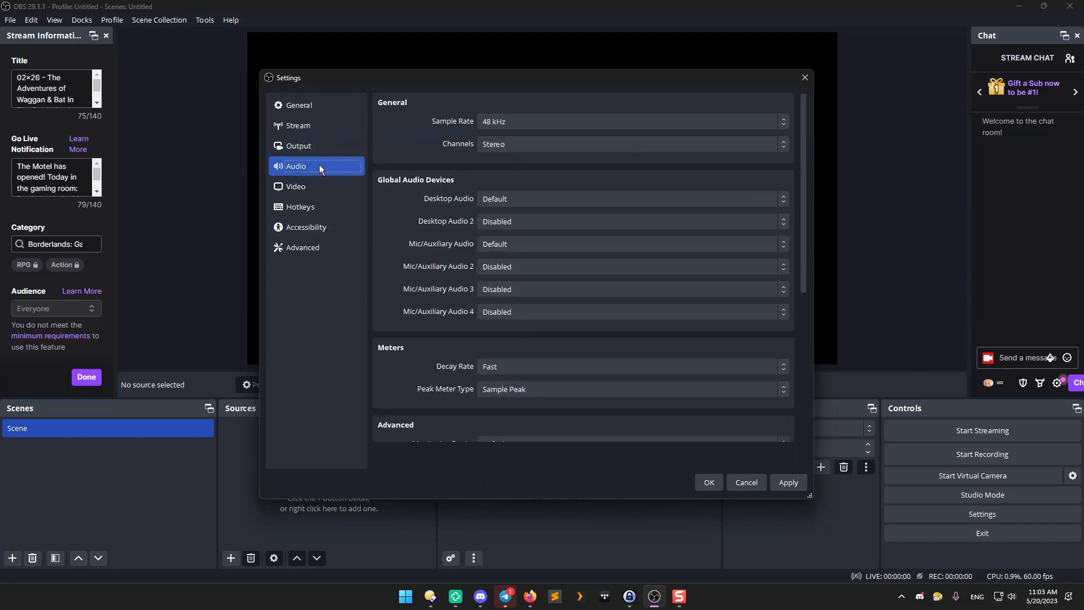
click(515, 122)
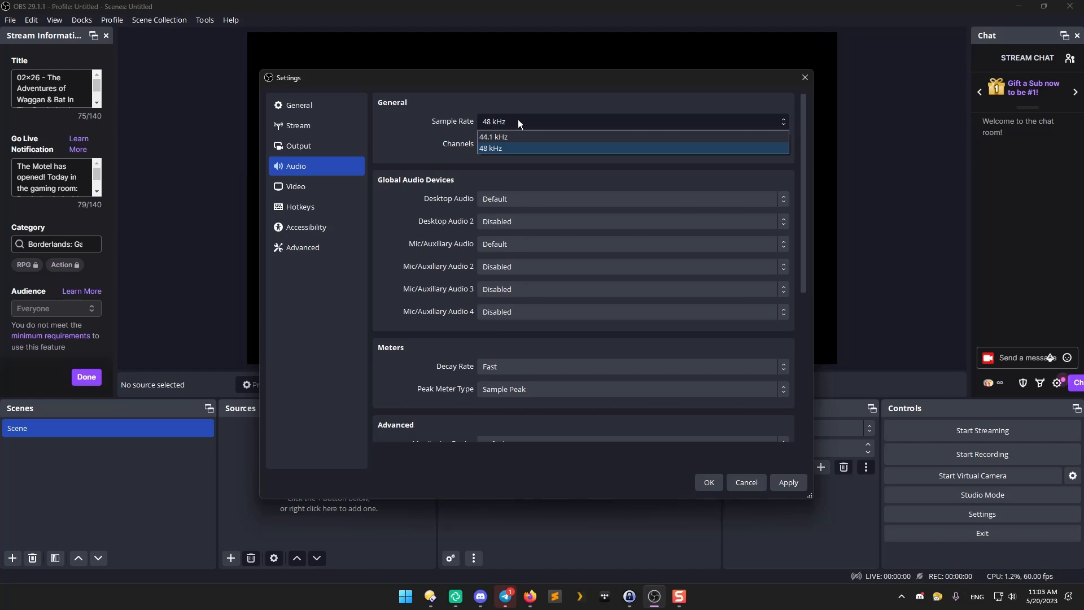
click(517, 120)
click(524, 121)
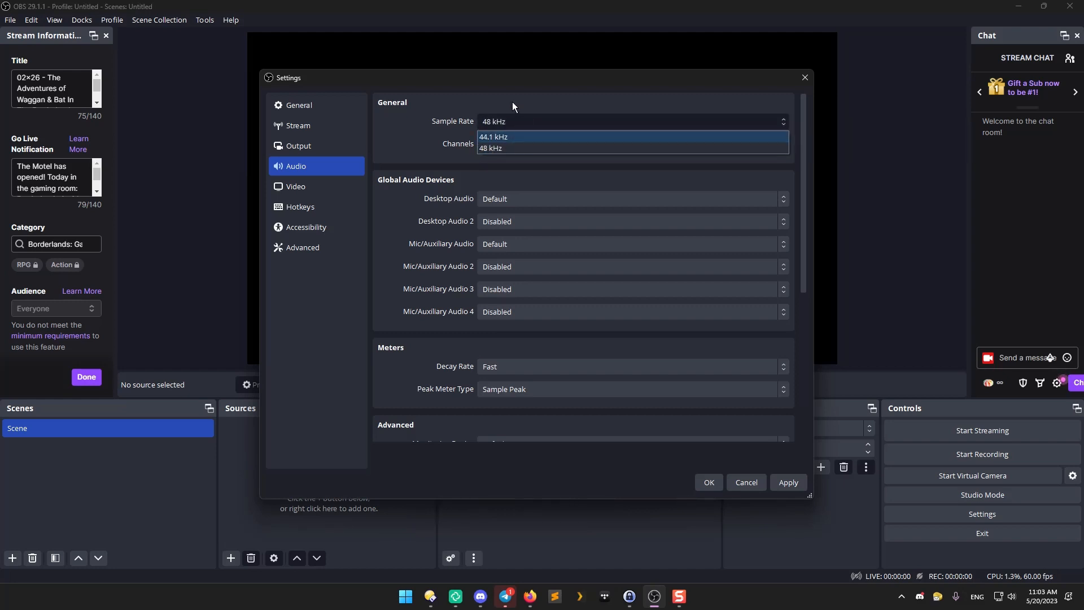
click(513, 100)
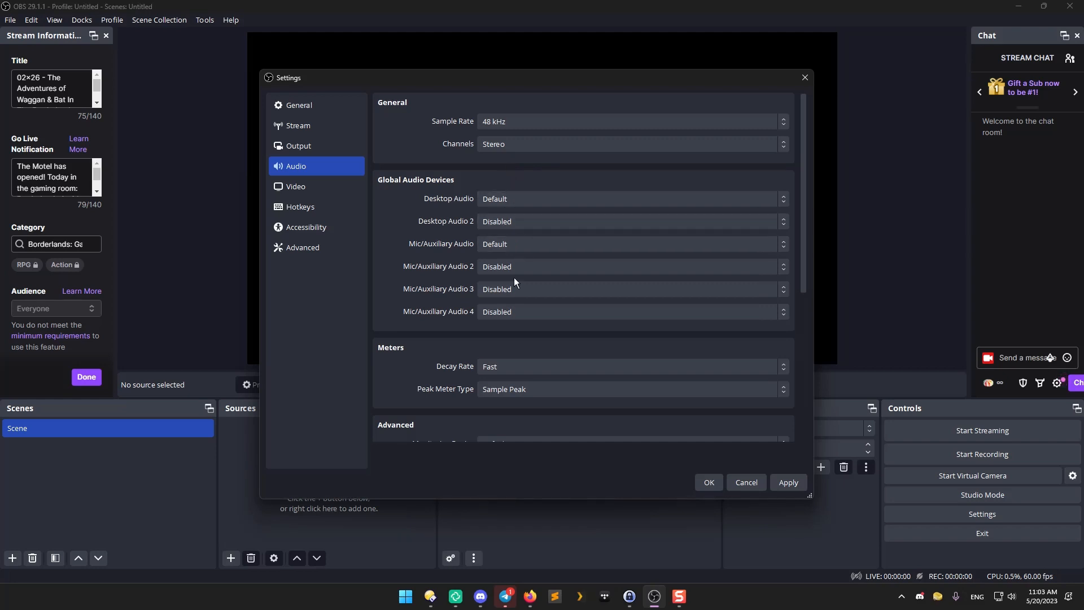
scroll(396, 405, down, 8)
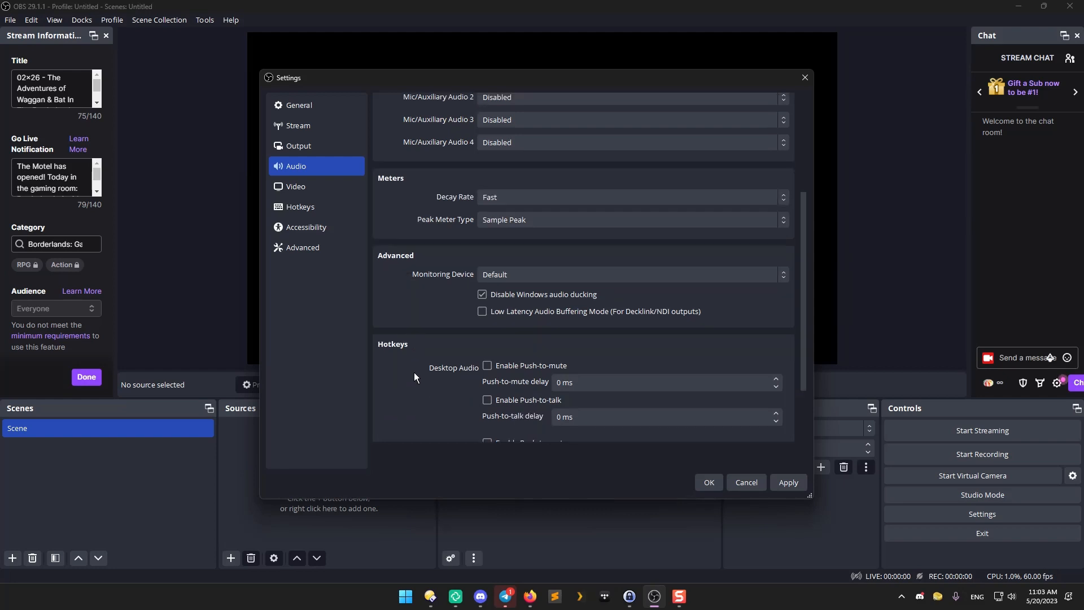
Step: Open the video settings, highlight the base canvas resolution, and move the settings window aside and back to view the preview canvas
click(313, 186)
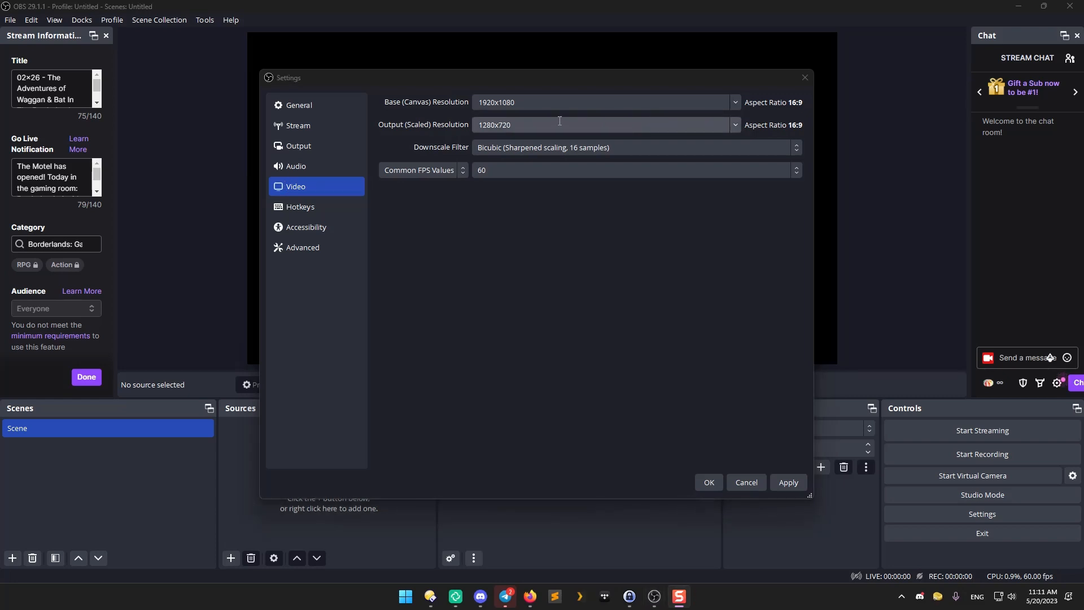
click(531, 104)
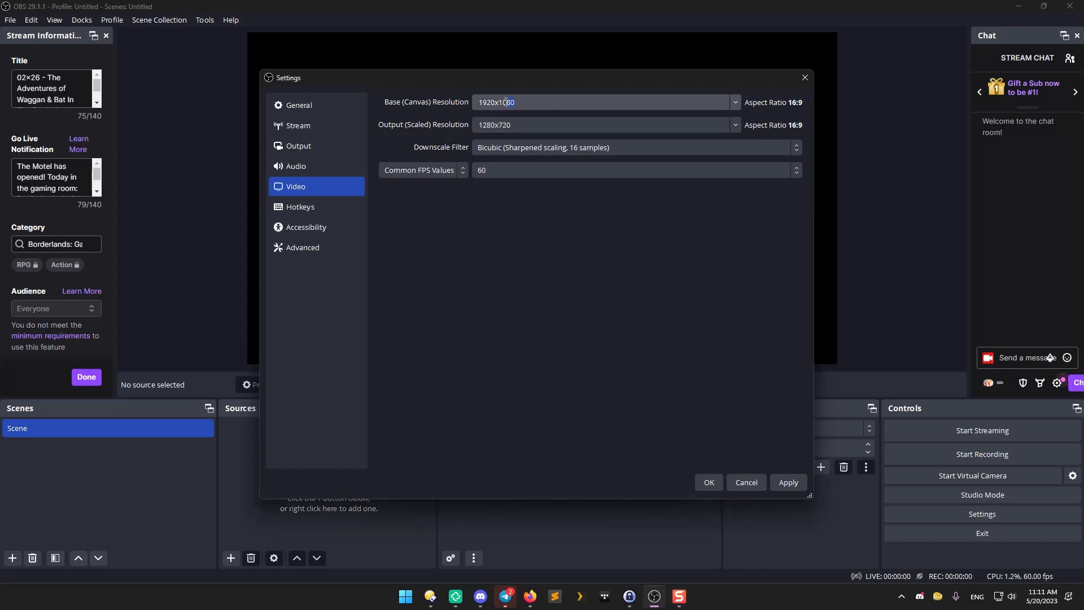
drag(515, 103, 496, 520)
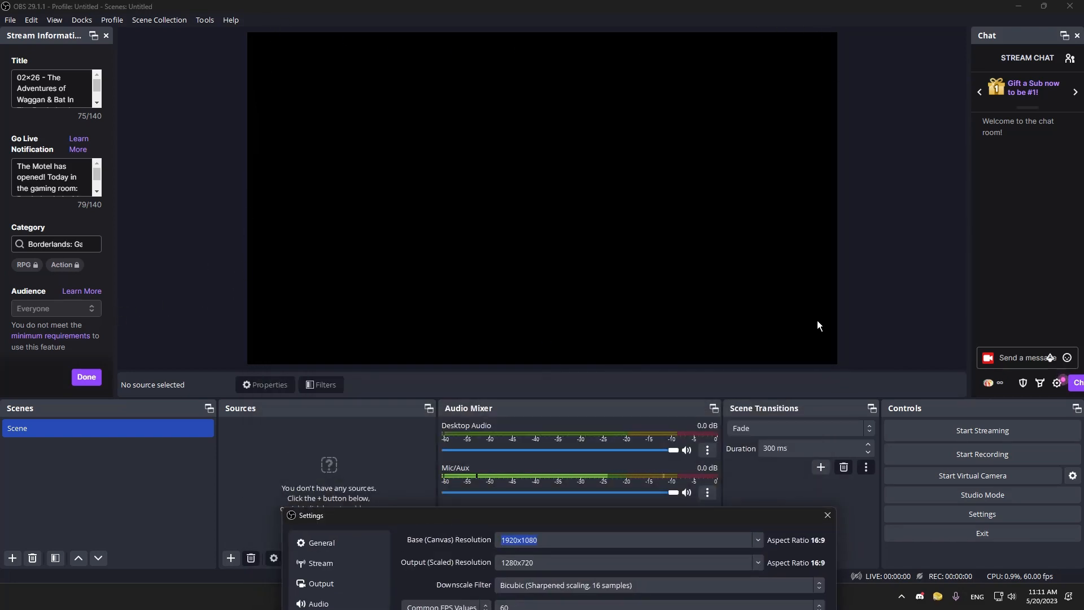
drag(380, 516, 387, 39)
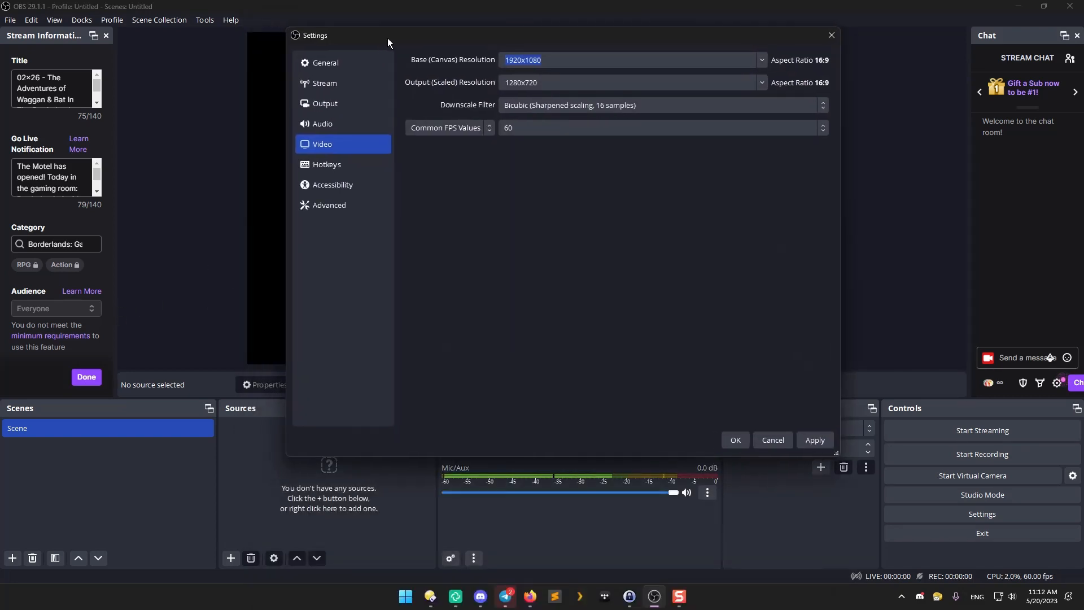
click(558, 67)
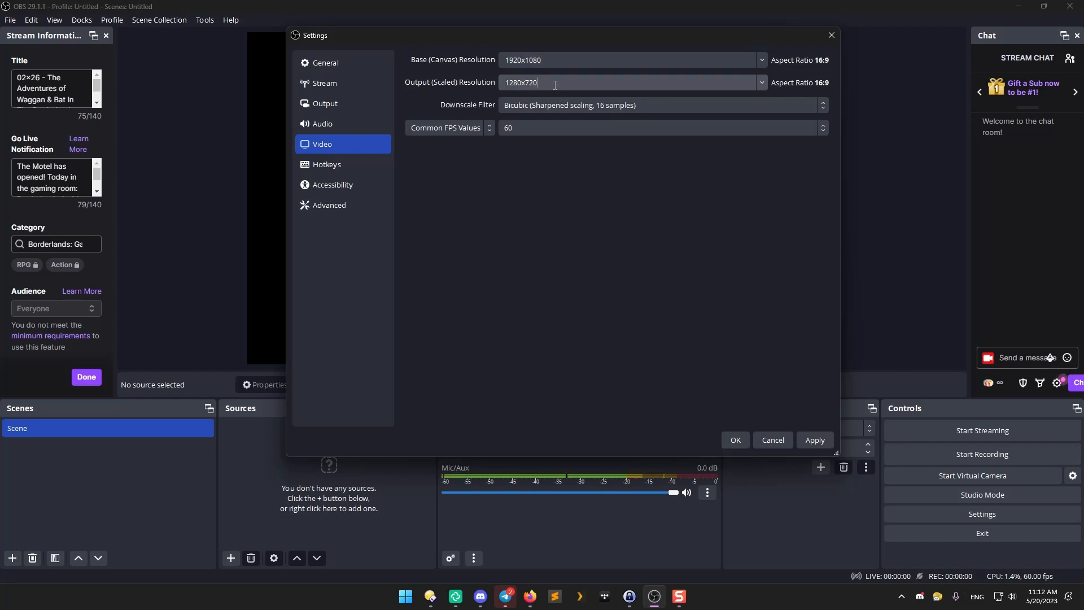
Step: Set the output (scaled) resolution to 1920x1080 and review the common FPS values, keeping 60
click(760, 83)
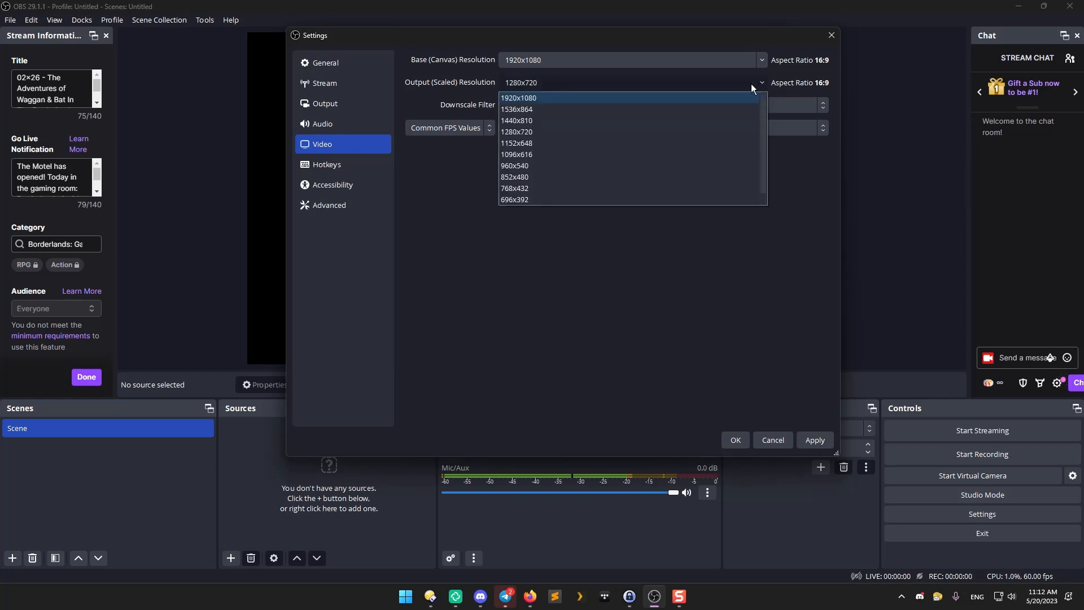
click(532, 97)
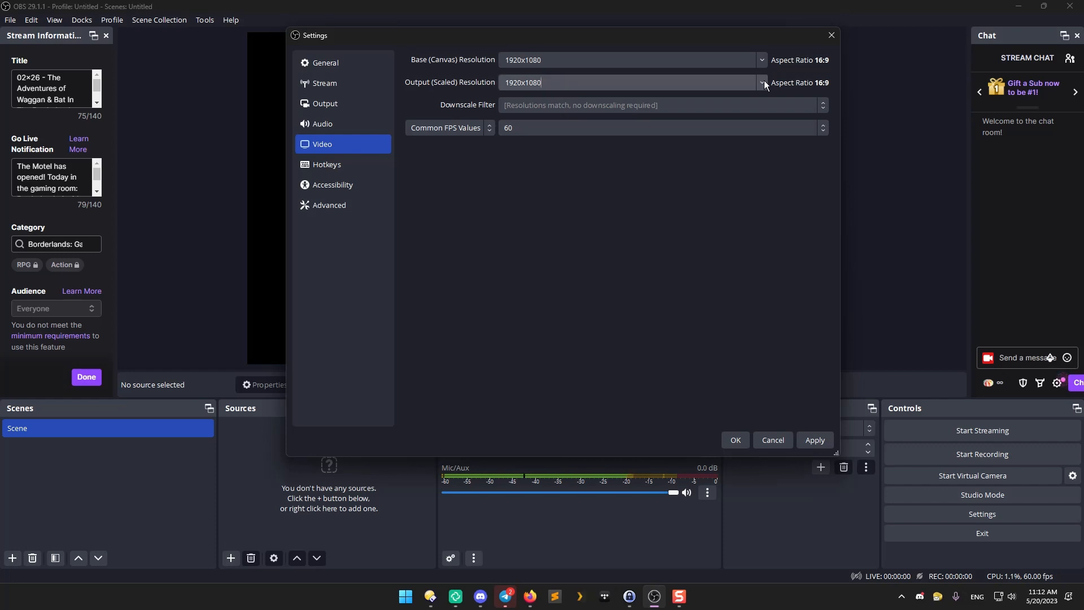
click(618, 80)
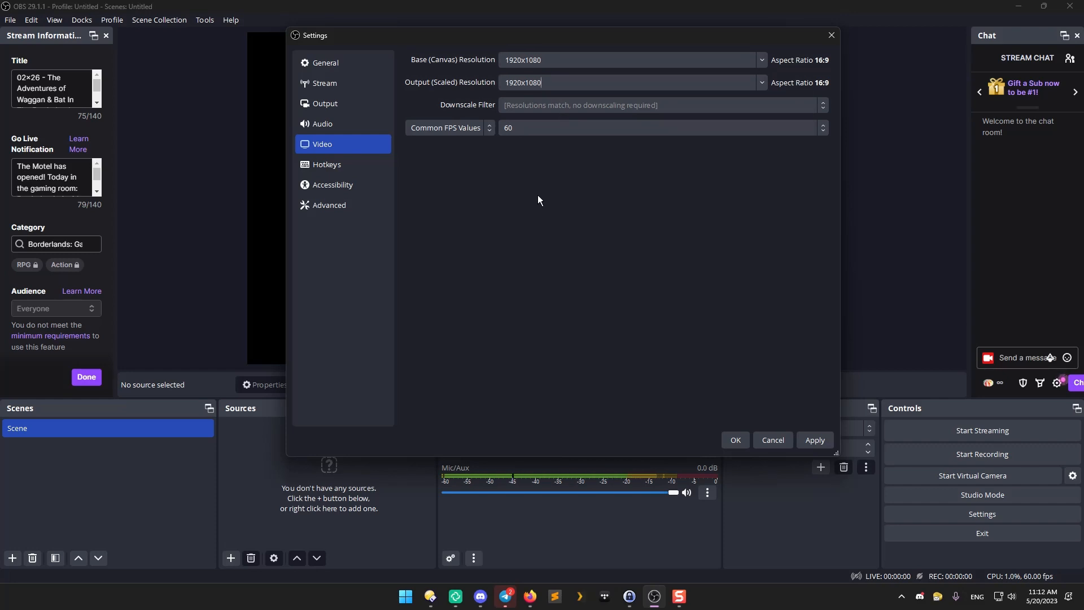
click(527, 132)
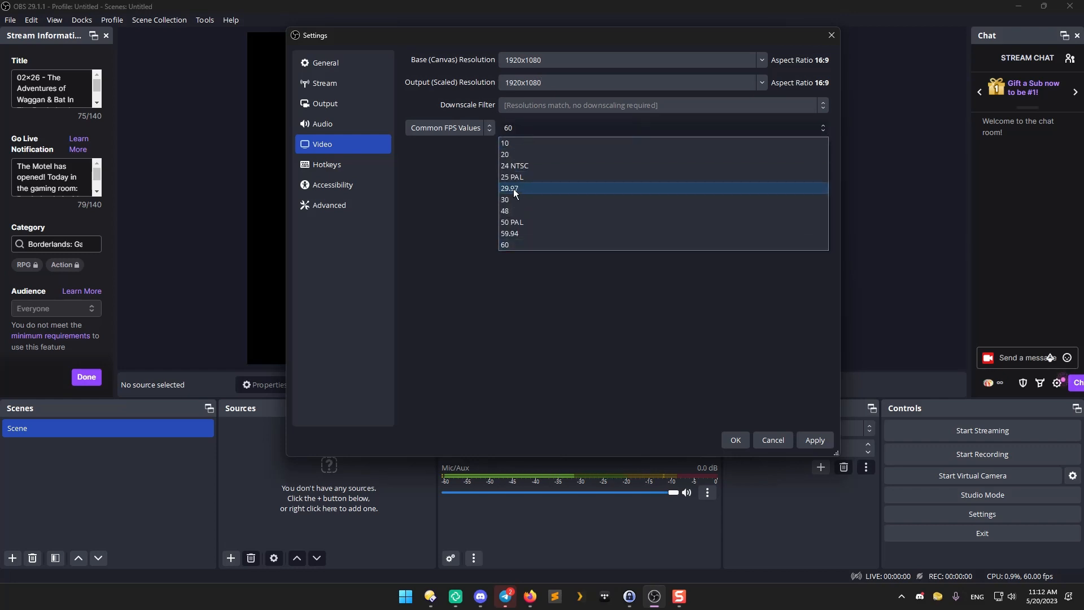
click(450, 198)
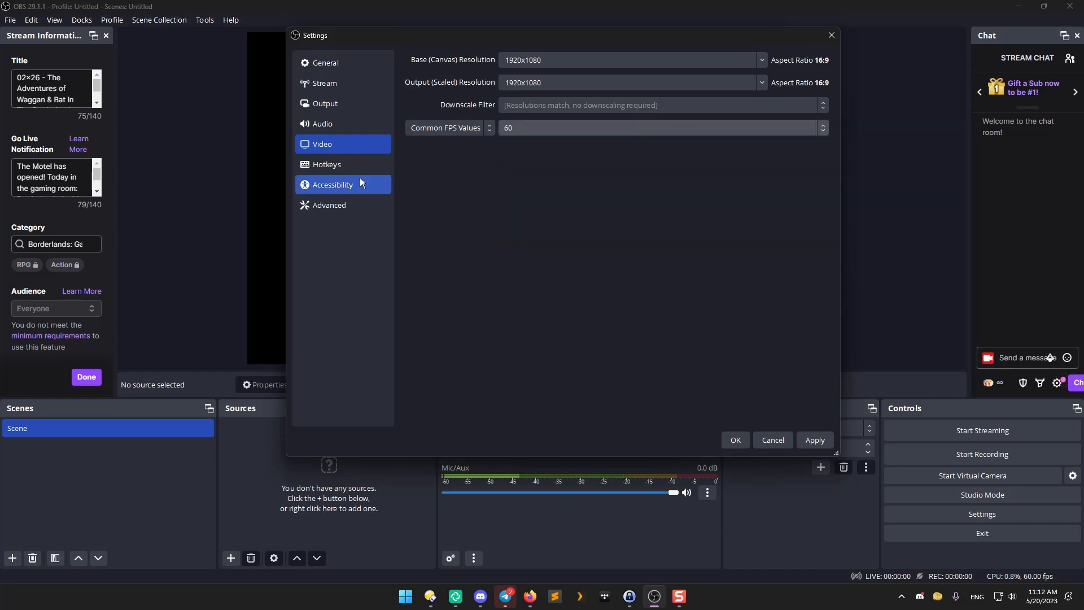
Step: Review the available hotkeys for streaming, recording, scenes and audio, and look at the accessibility color settings
click(332, 167)
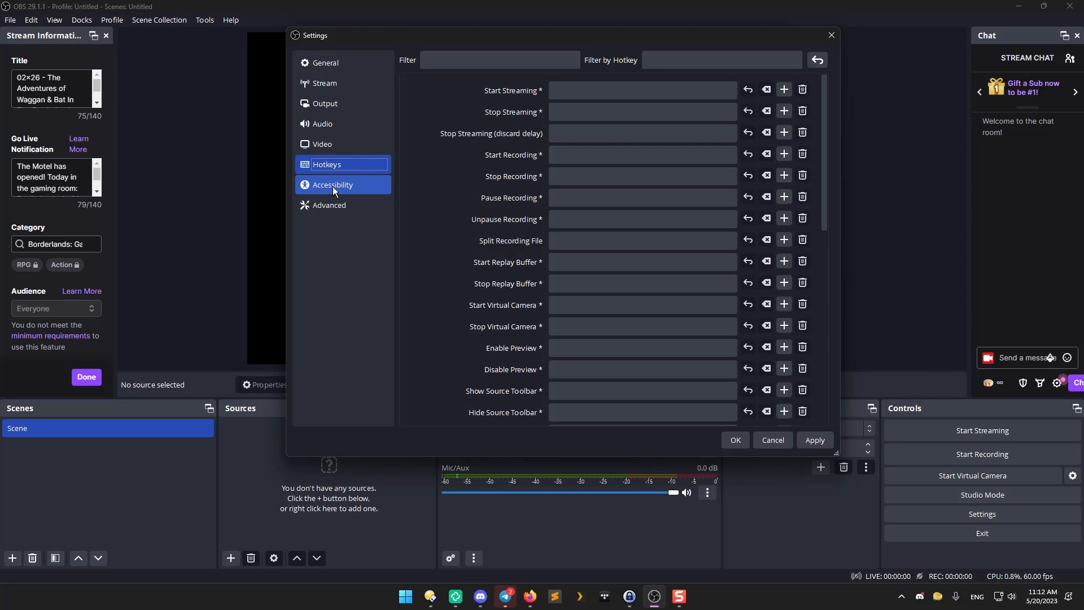
scroll(458, 172, down, 10)
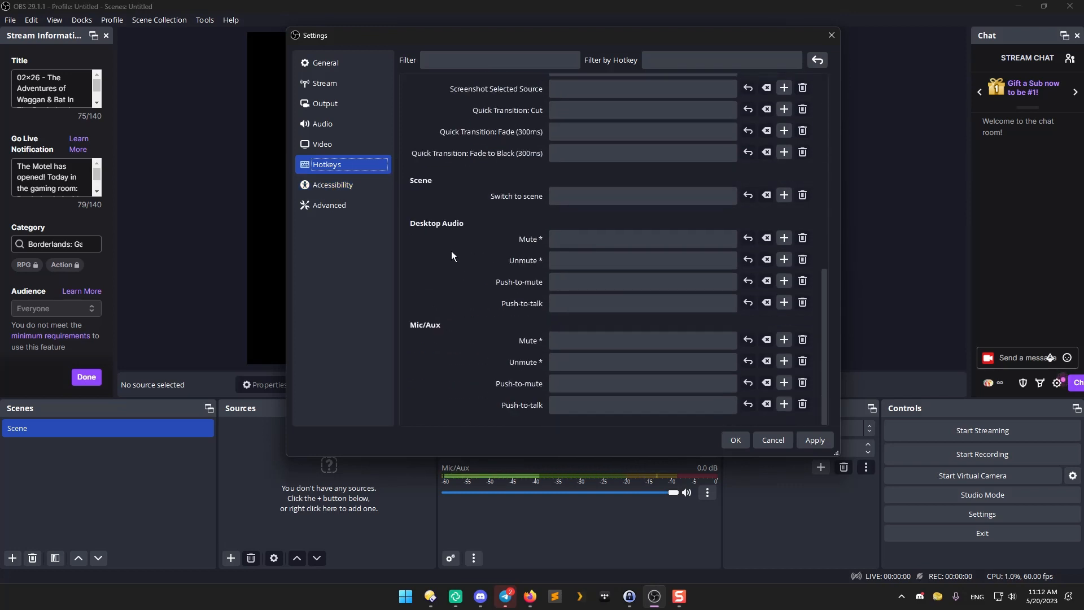
scroll(509, 274, up, 10)
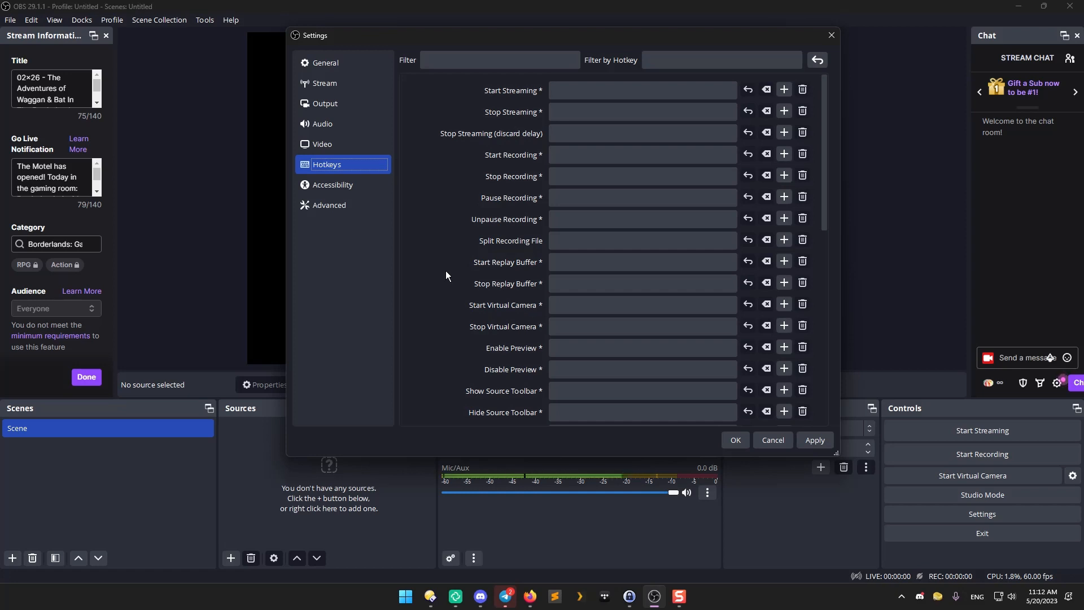
scroll(441, 271, down, 5)
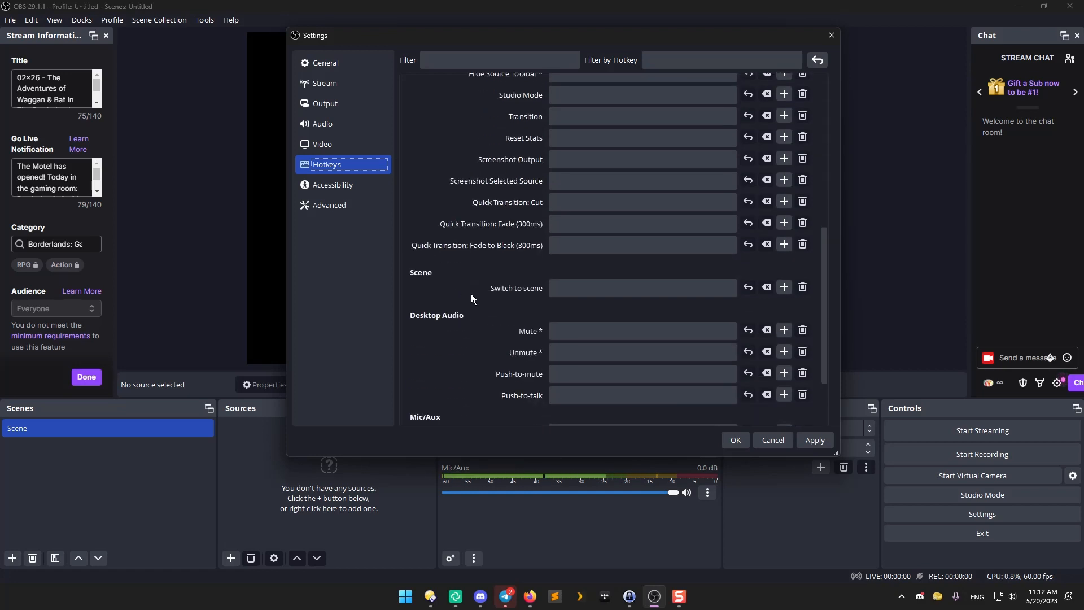
scroll(477, 316, down, 2)
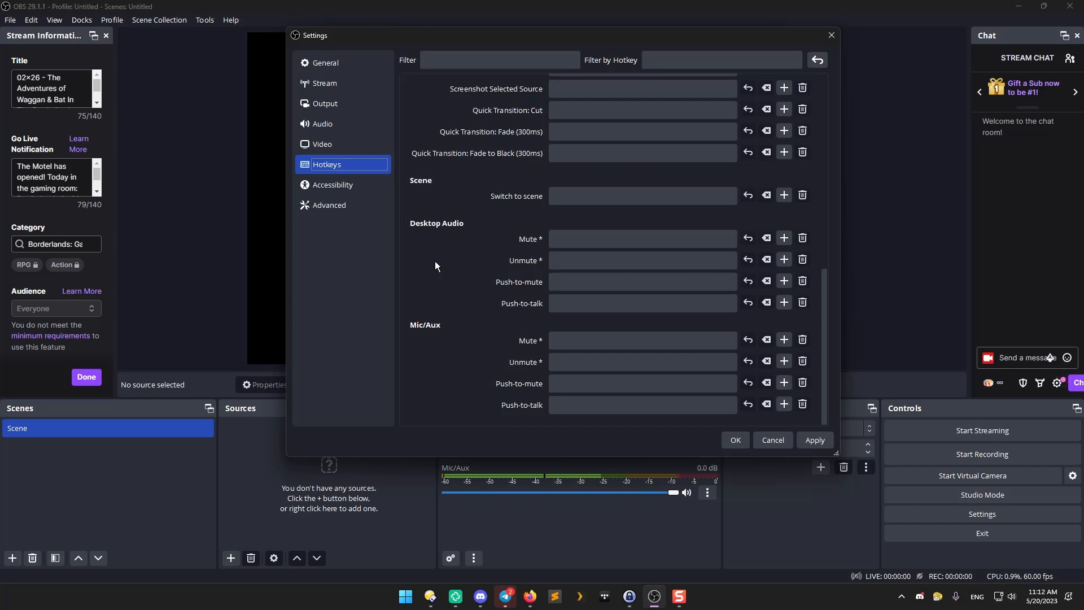
click(326, 179)
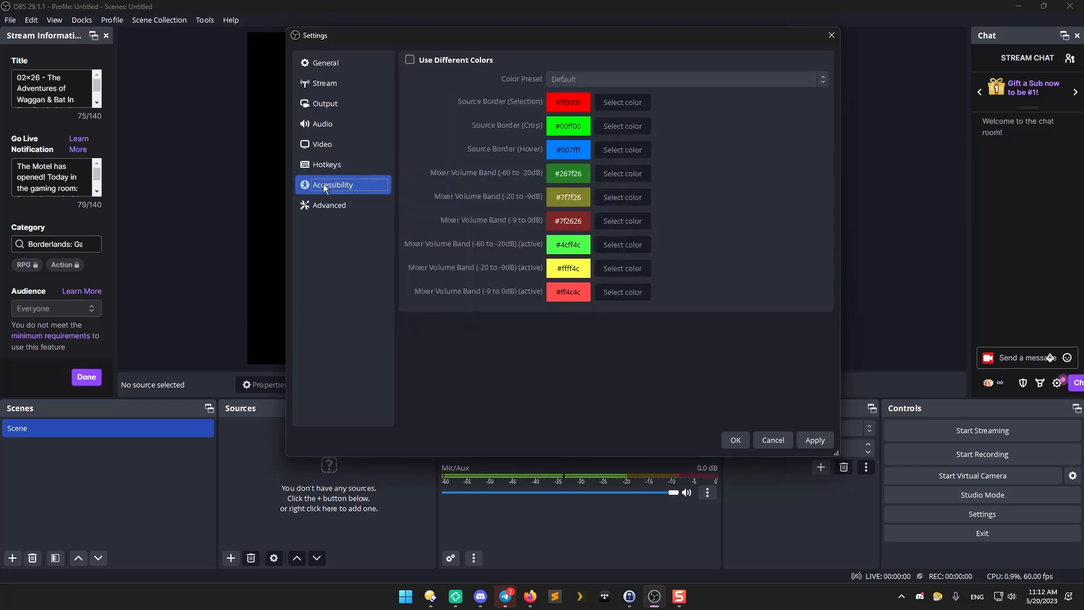
Step: Review the advanced settings, including process priority, recording, stream delay, reconnect and network options, keeping Normal priority, and save all settings
click(328, 206)
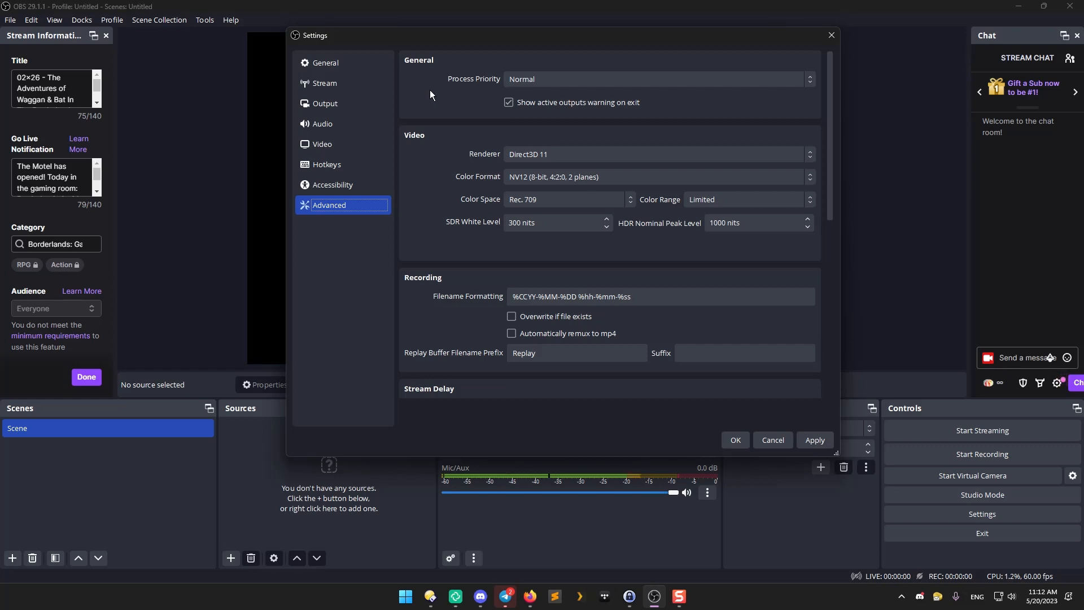
click(541, 81)
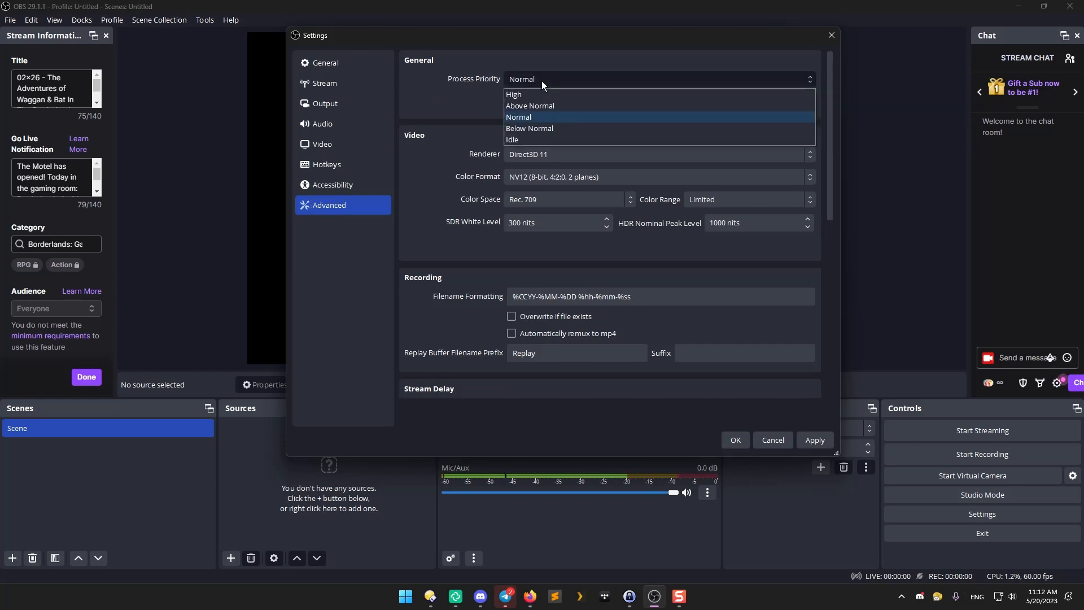
click(541, 80)
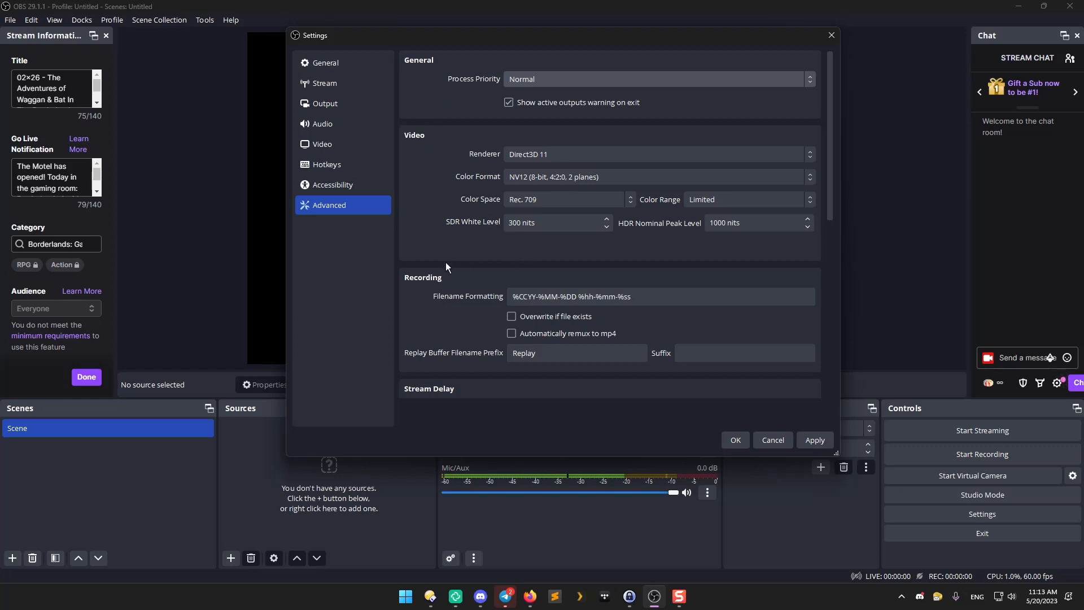
scroll(446, 262, down, 5)
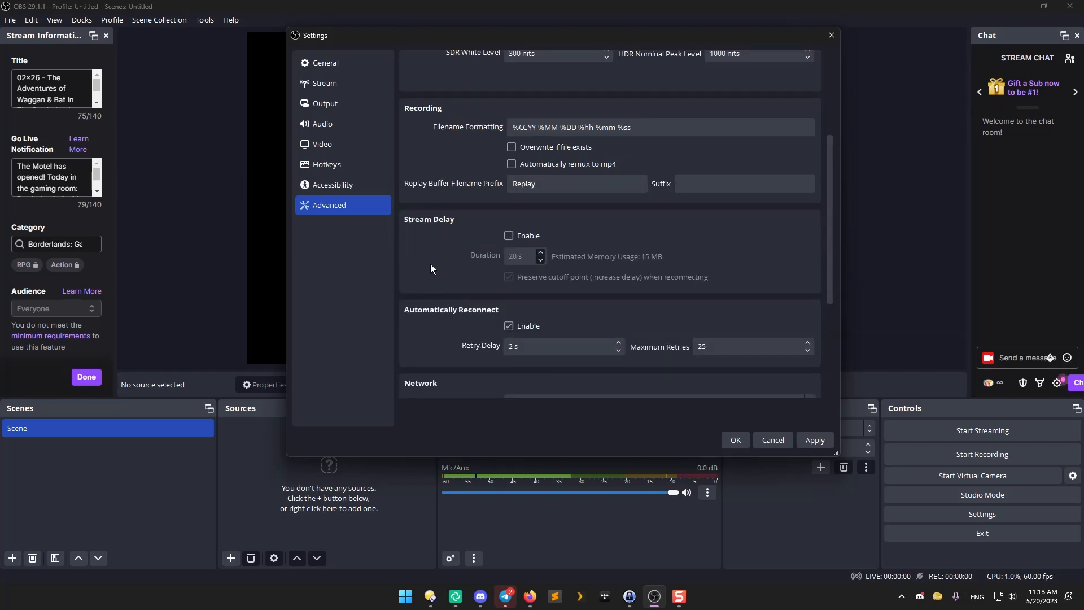
scroll(430, 267, down, 3)
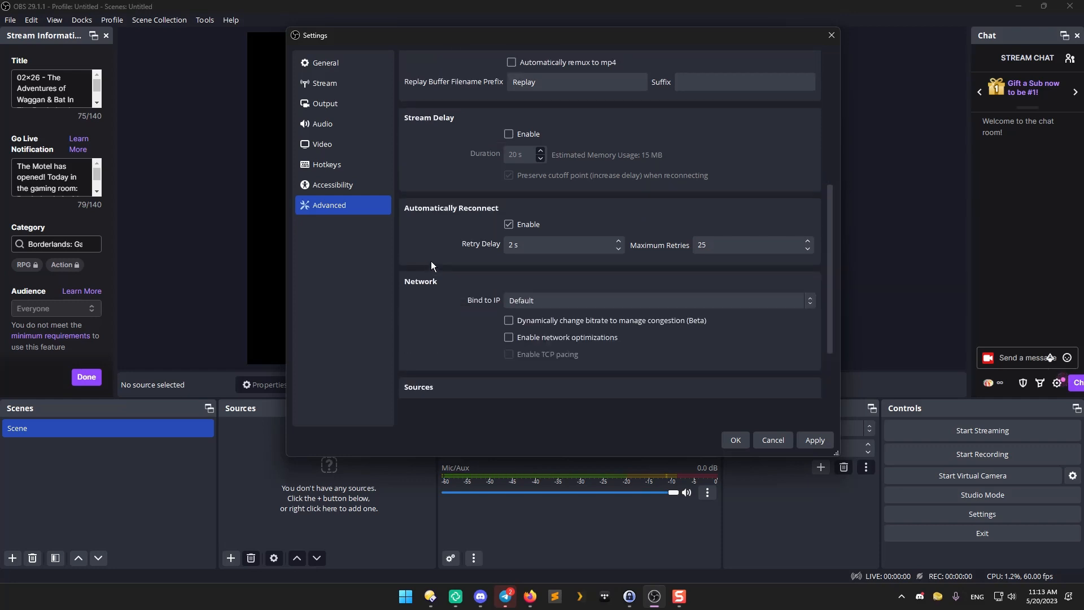
scroll(740, 206, up, 7)
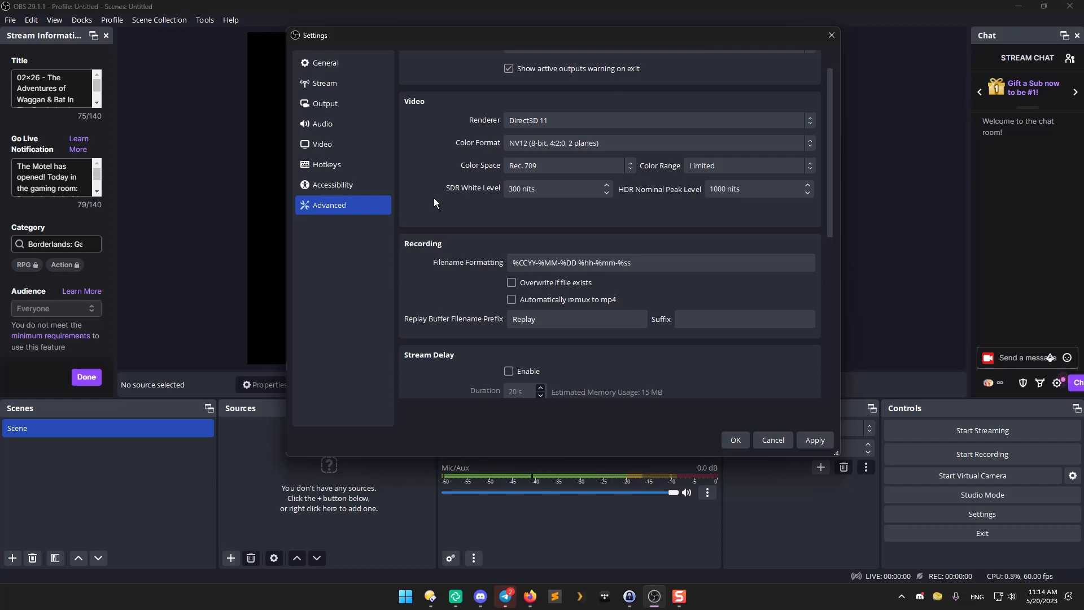
scroll(429, 201, down, 2)
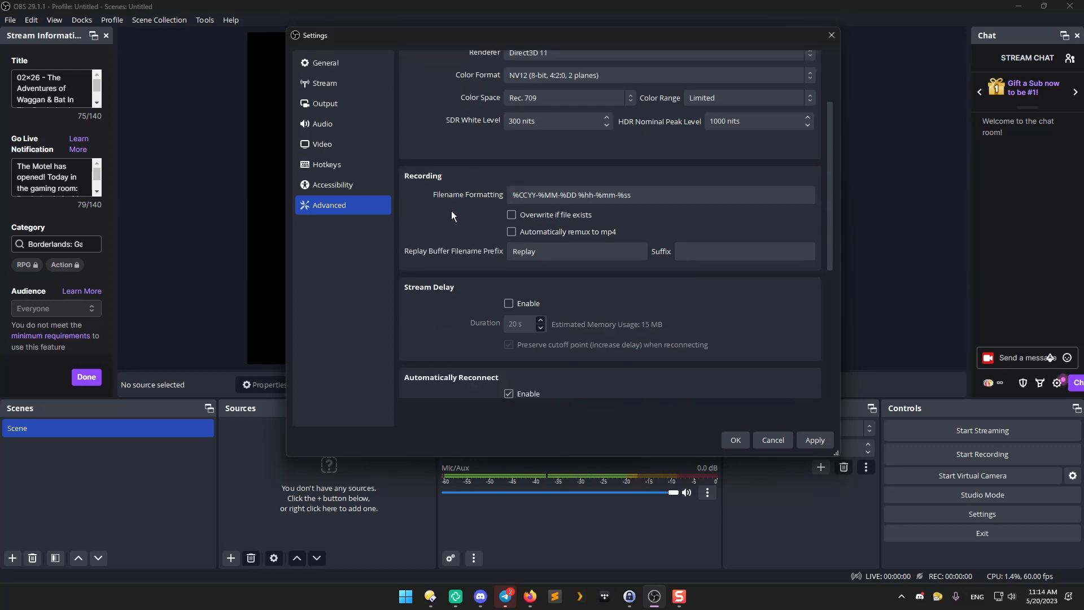
scroll(451, 211, down, 2)
scroll(446, 212, down, 4)
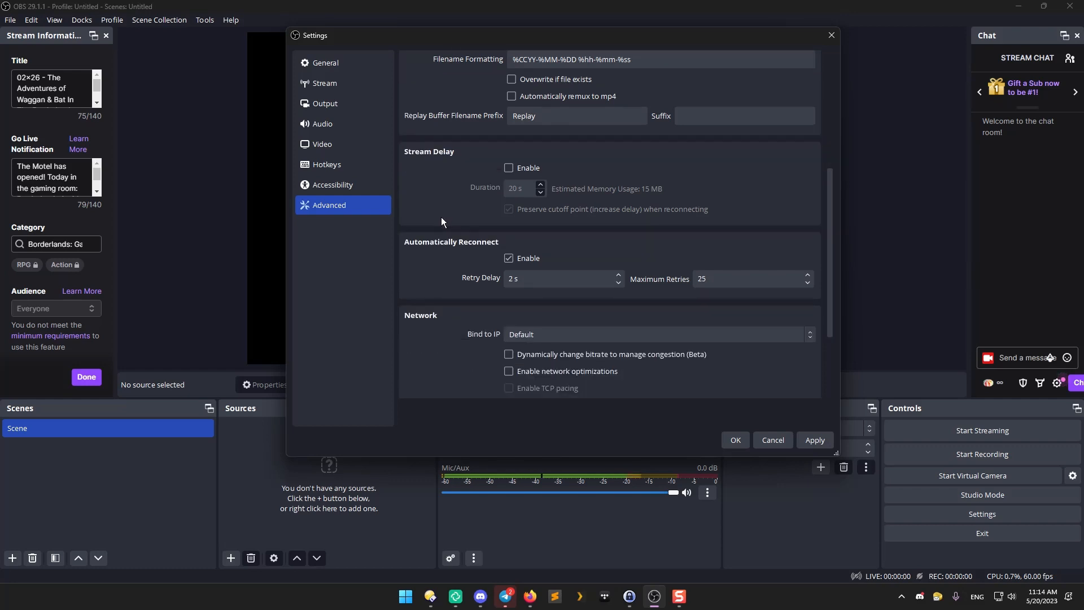
scroll(441, 219, down, 2)
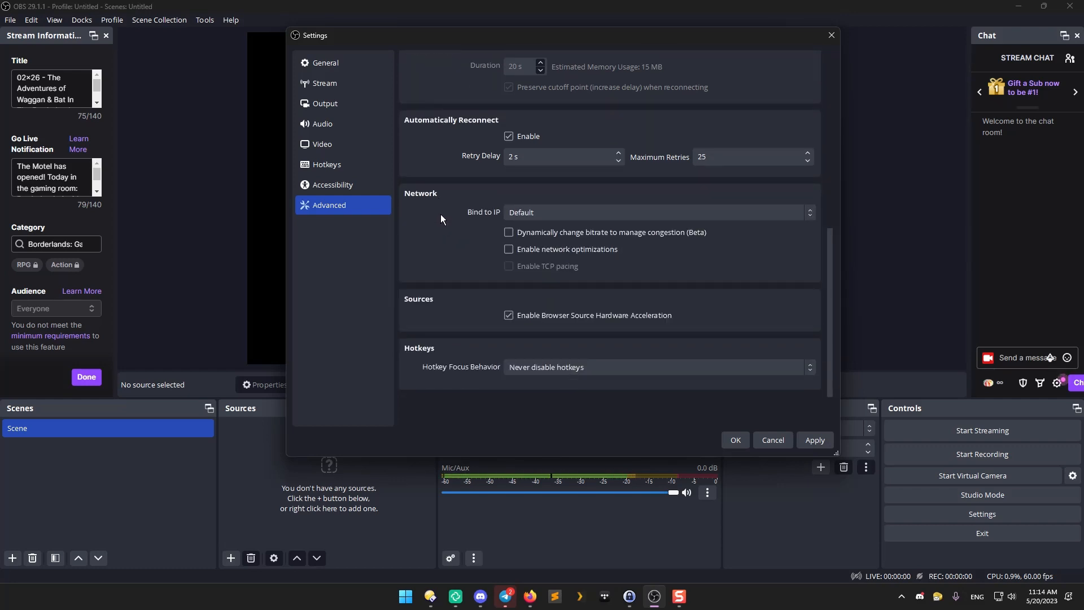
click(733, 439)
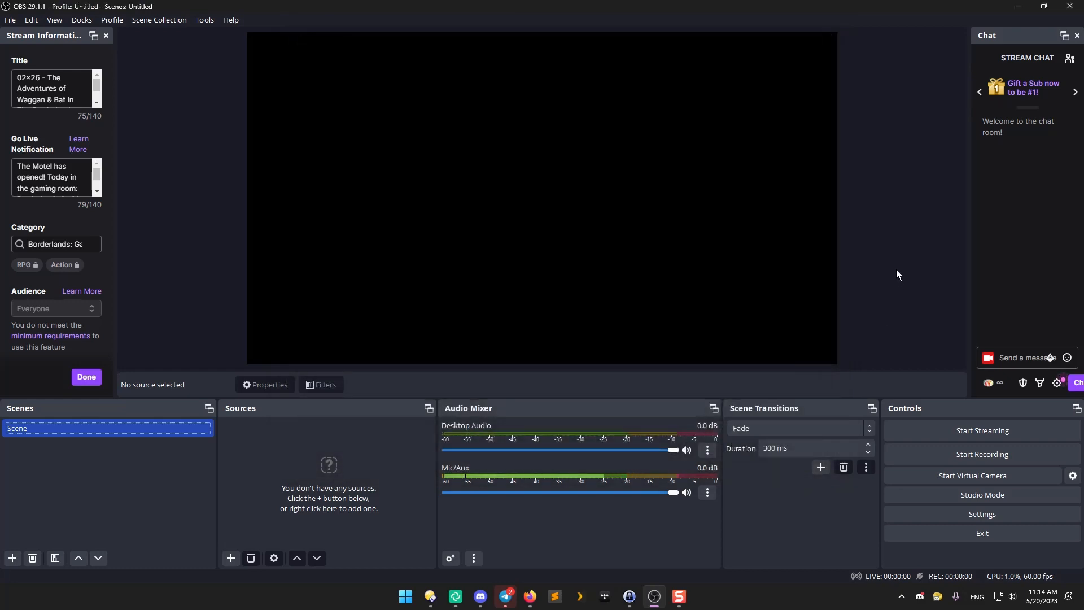